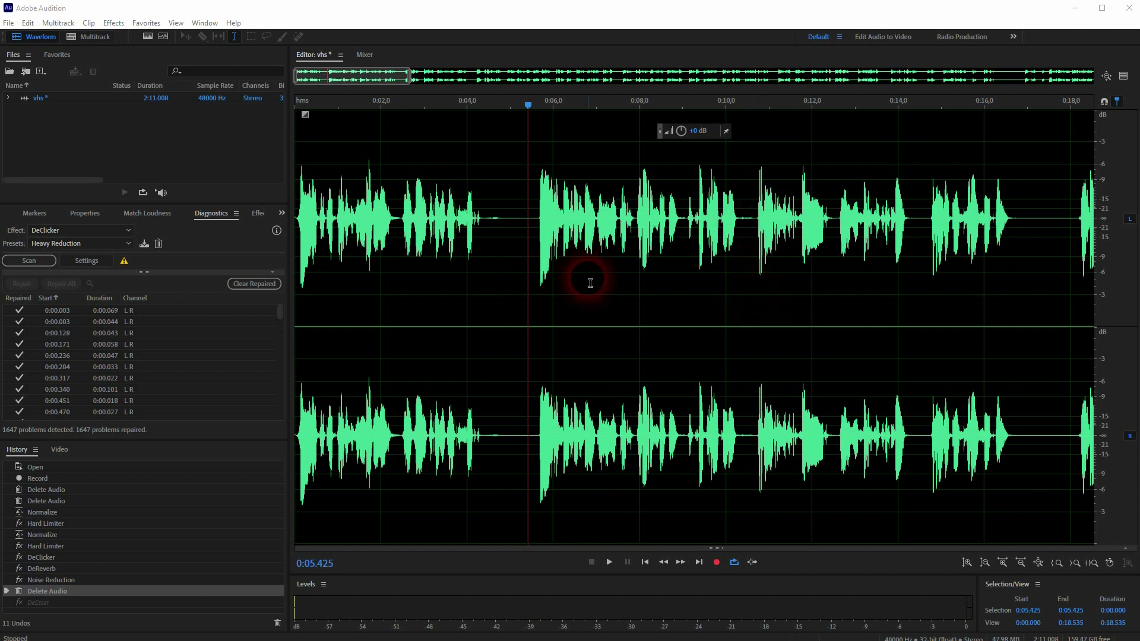
Step: Zoom out to show the whole vhs recording and place the playhead near 0:54.7
key("backslash")
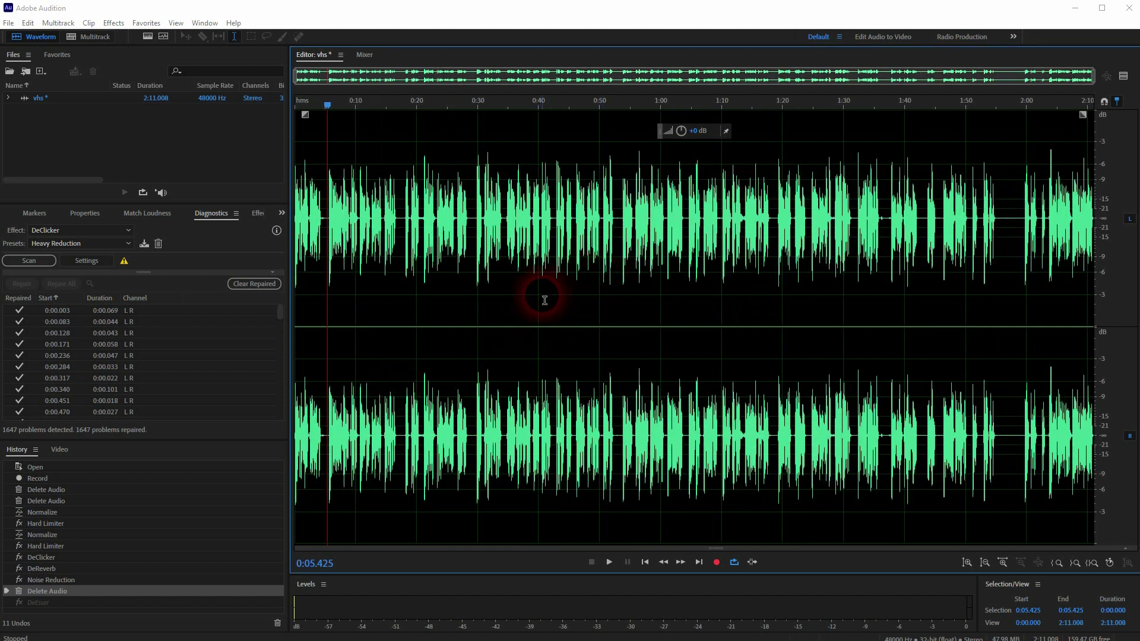
left_click(628, 255)
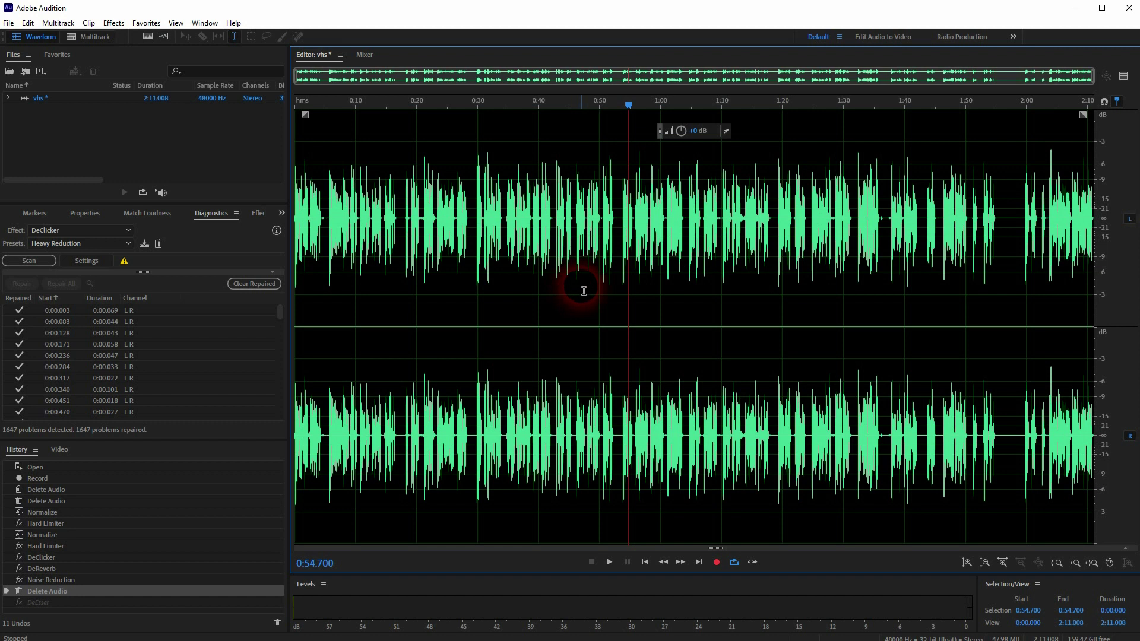
Step: Redo the DeEsser step, then permanently delete it from the History with confirmation
left_click(38, 603)
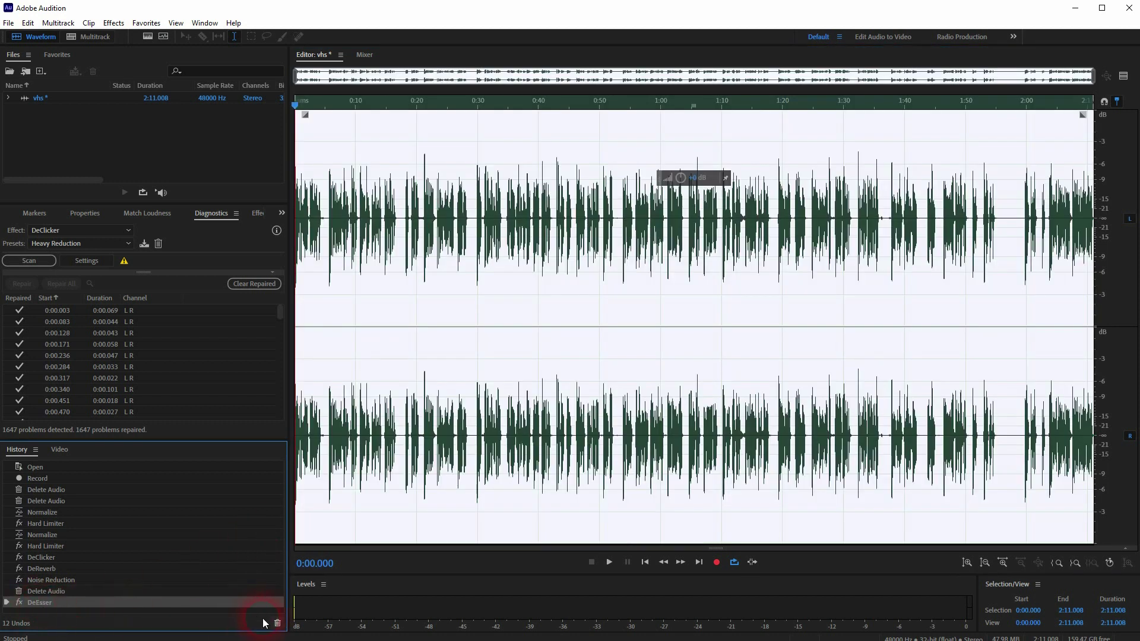
left_click(278, 622)
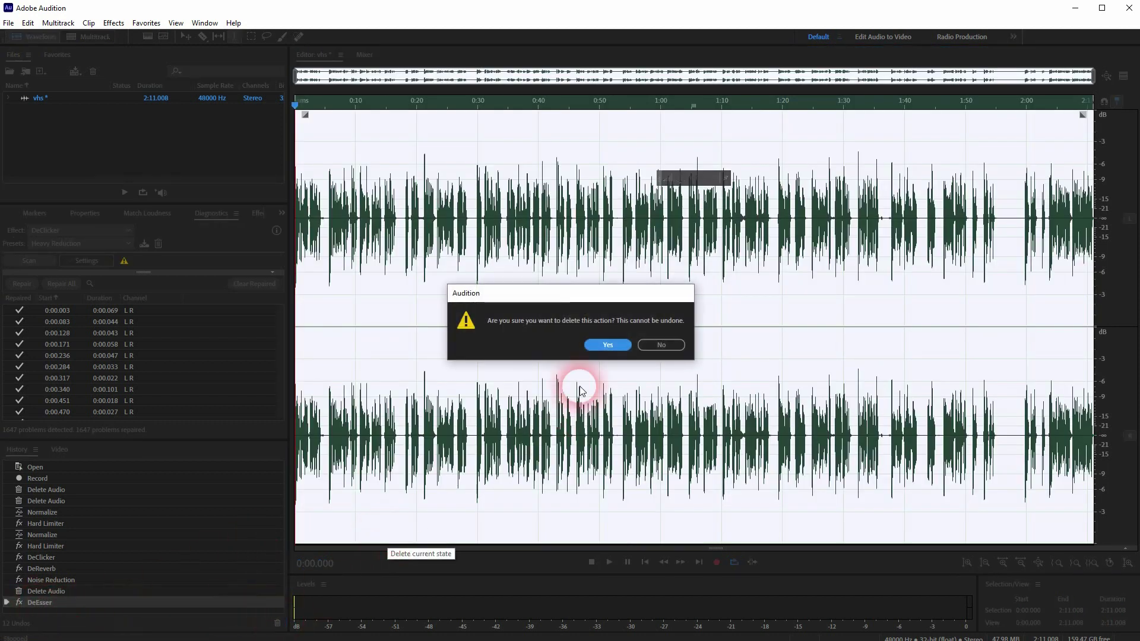
left_click(608, 344)
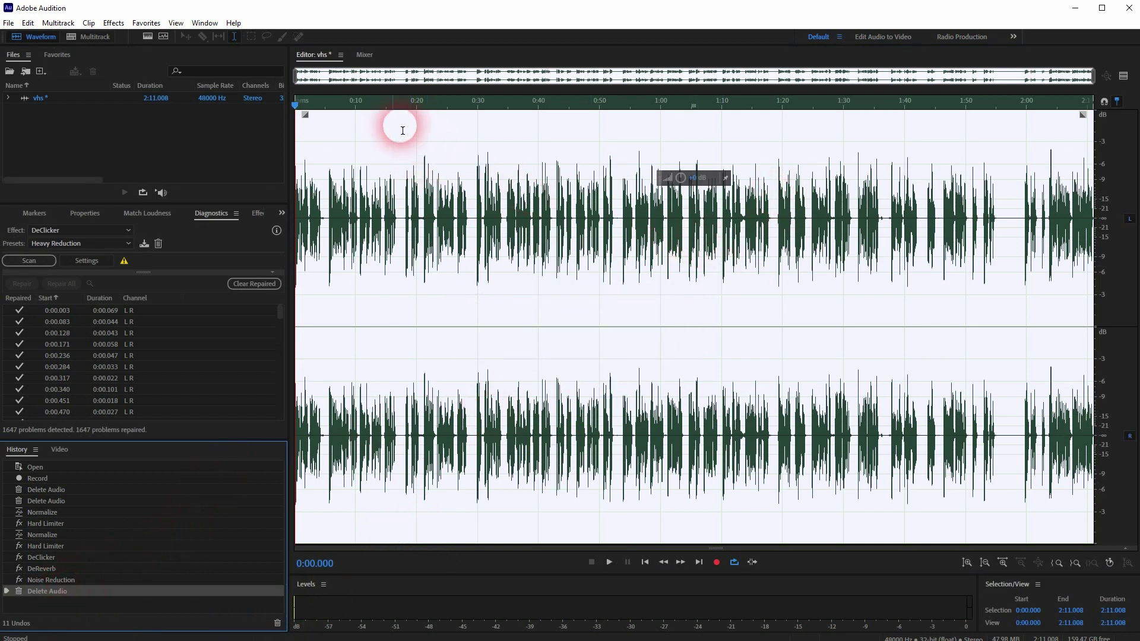
left_click(145, 24)
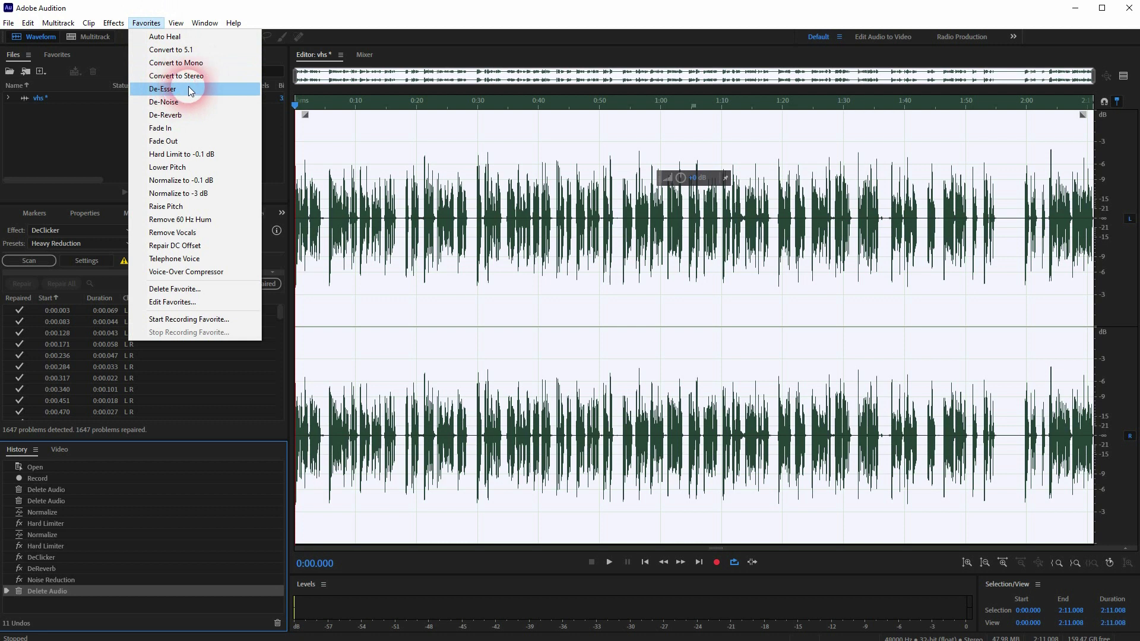
Step: Apply the De-Esser favourite to the entire vhs recording
left_click(191, 90)
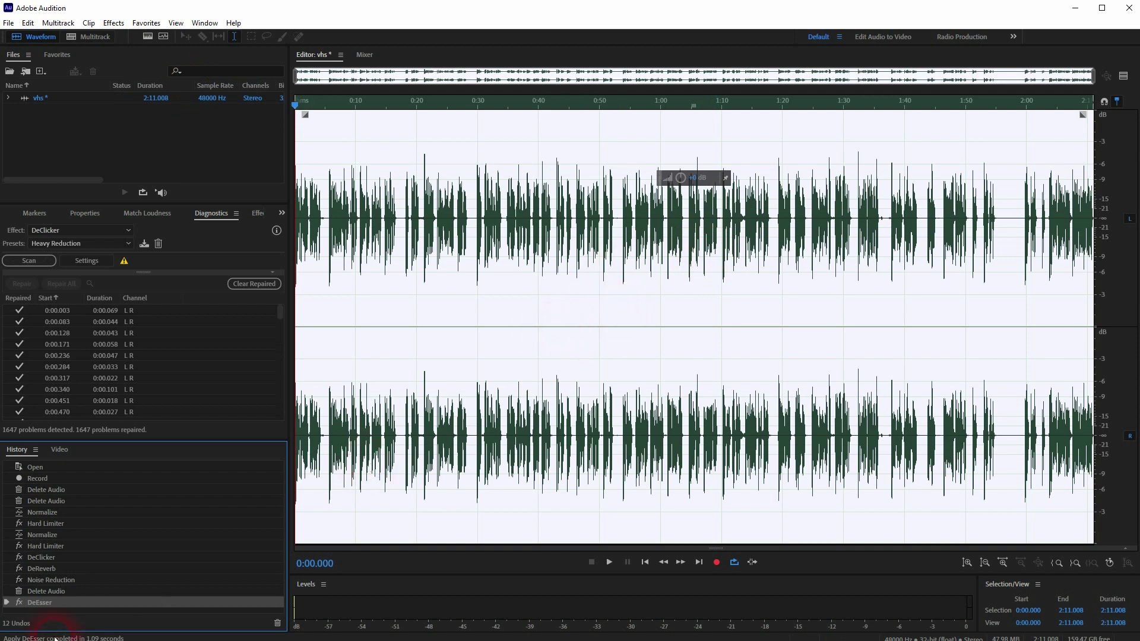
Step: Delete the DeEsser history step again and open Effects > Amplitude and Compression
left_click(278, 623)
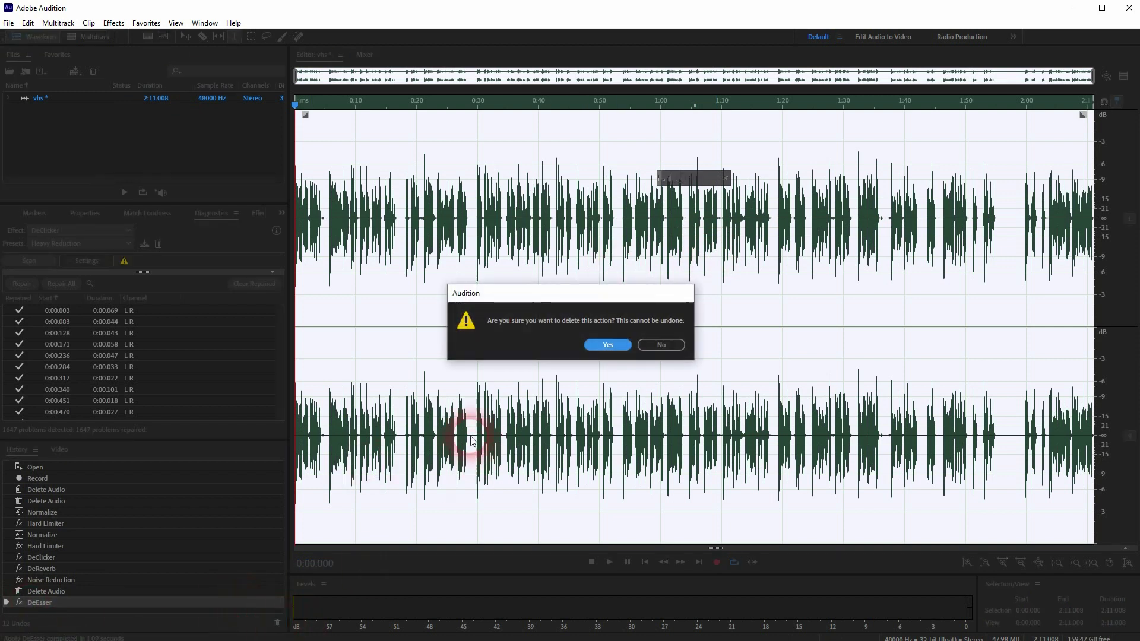
left_click(607, 345)
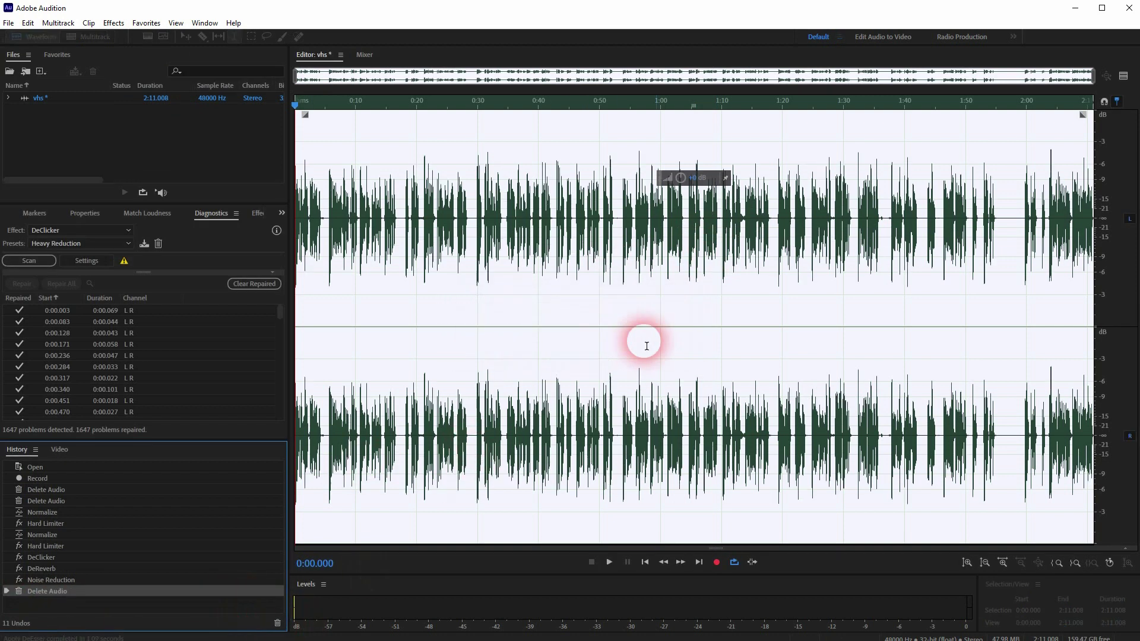
left_click(114, 23)
mouse_move(228, 167)
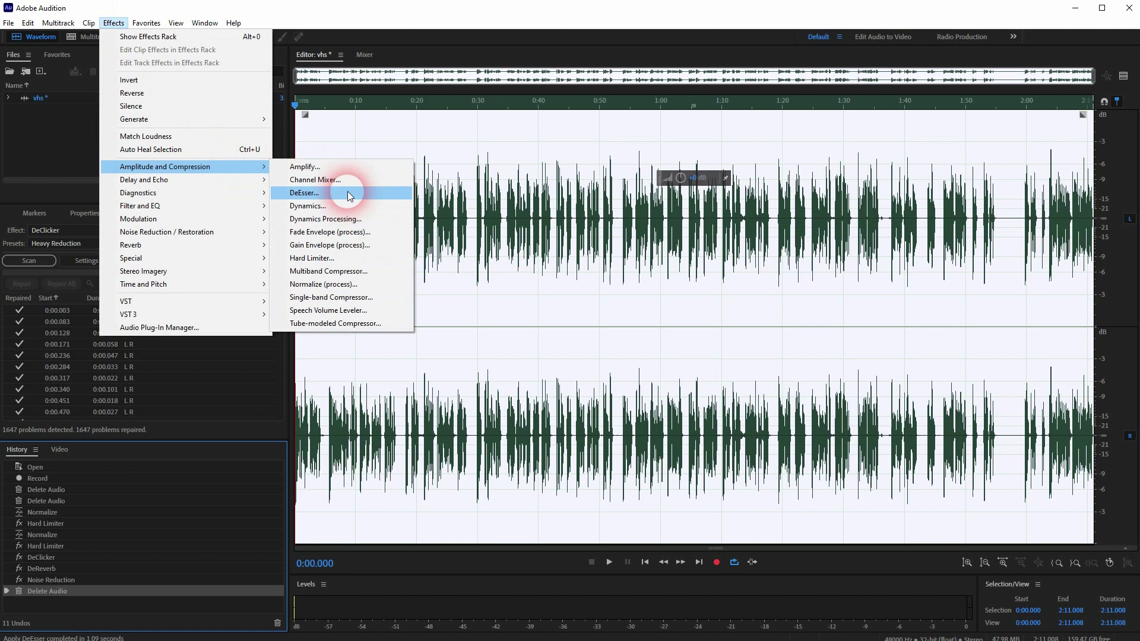
Step: Preview the High Voice, Low Voice and (Default) DeEsser presets, then close without applying
left_click(347, 192)
left_click(164, 149)
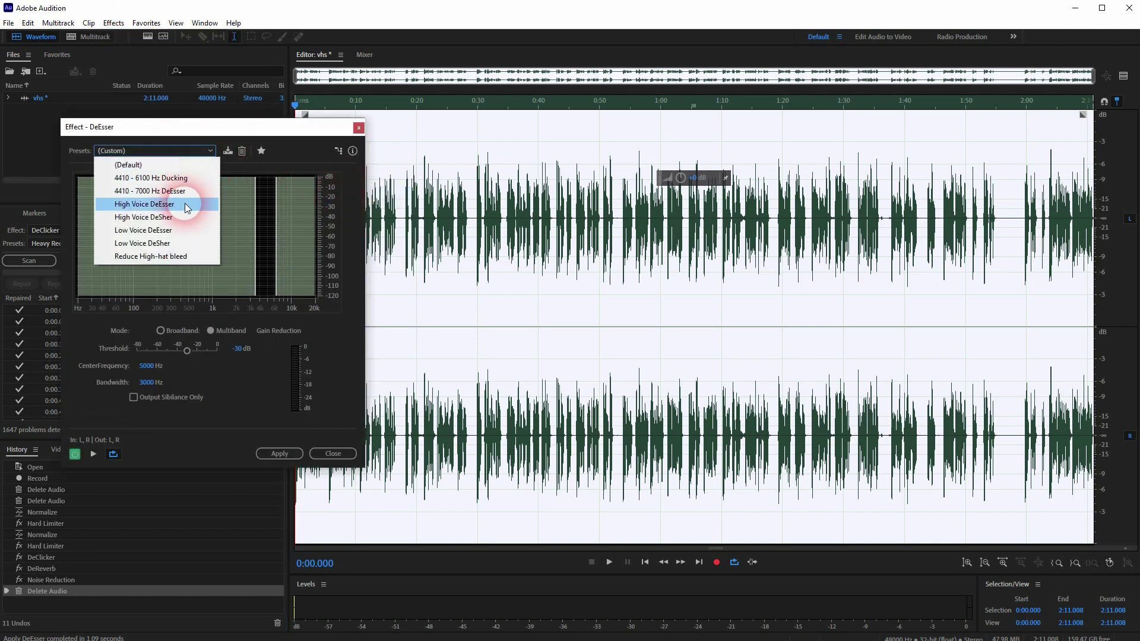
left_click(184, 203)
left_click(156, 153)
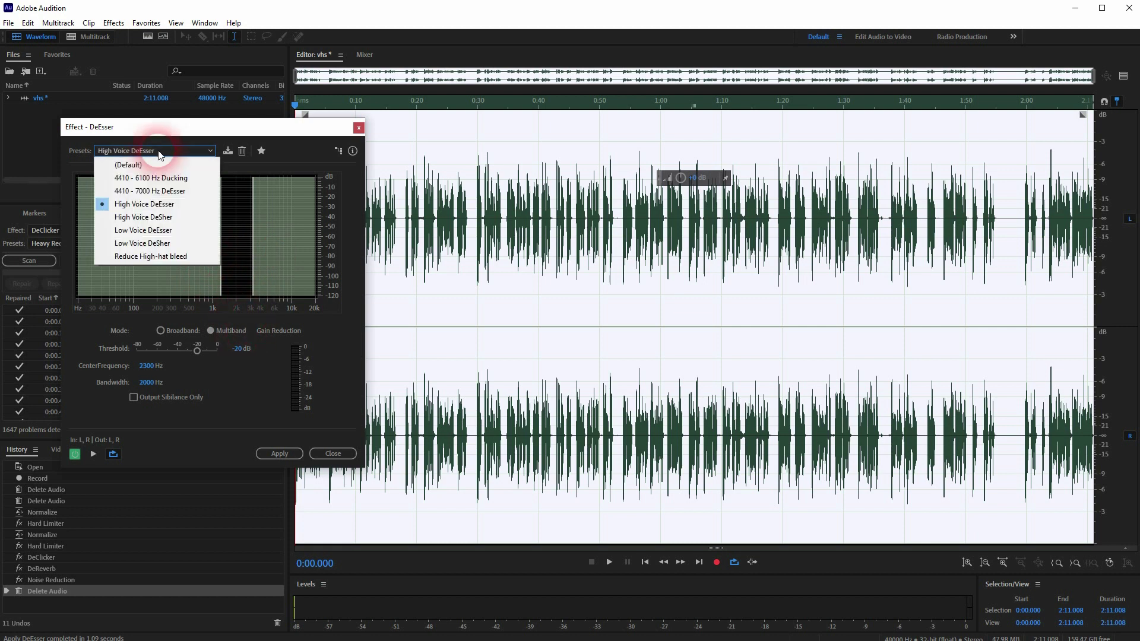
left_click(175, 230)
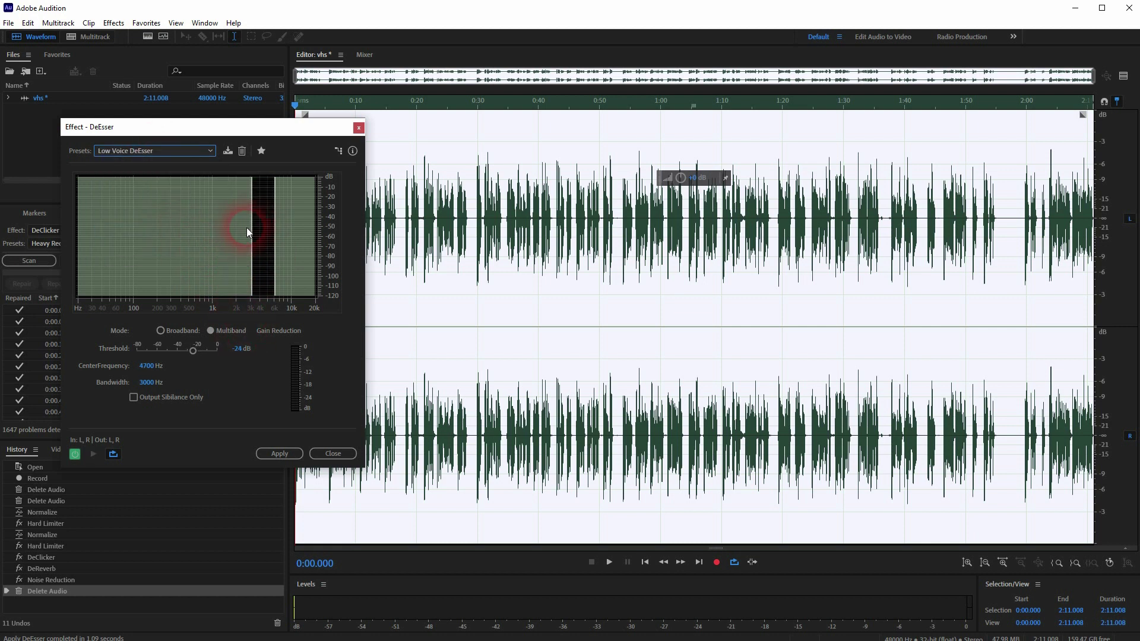
left_click(205, 150)
left_click(190, 160)
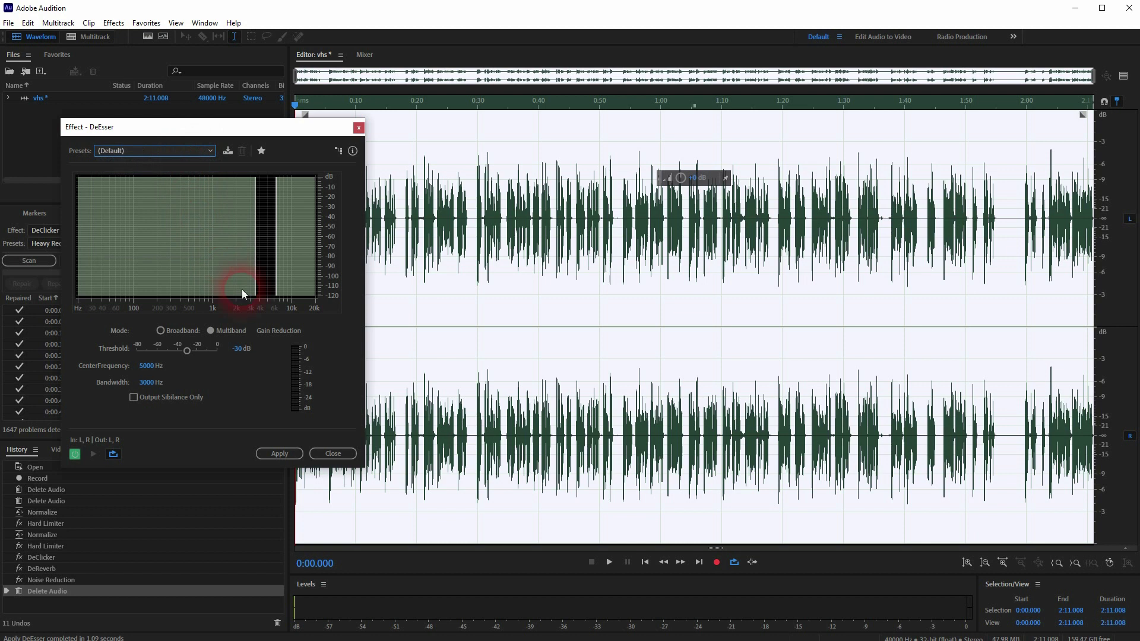
left_click(359, 127)
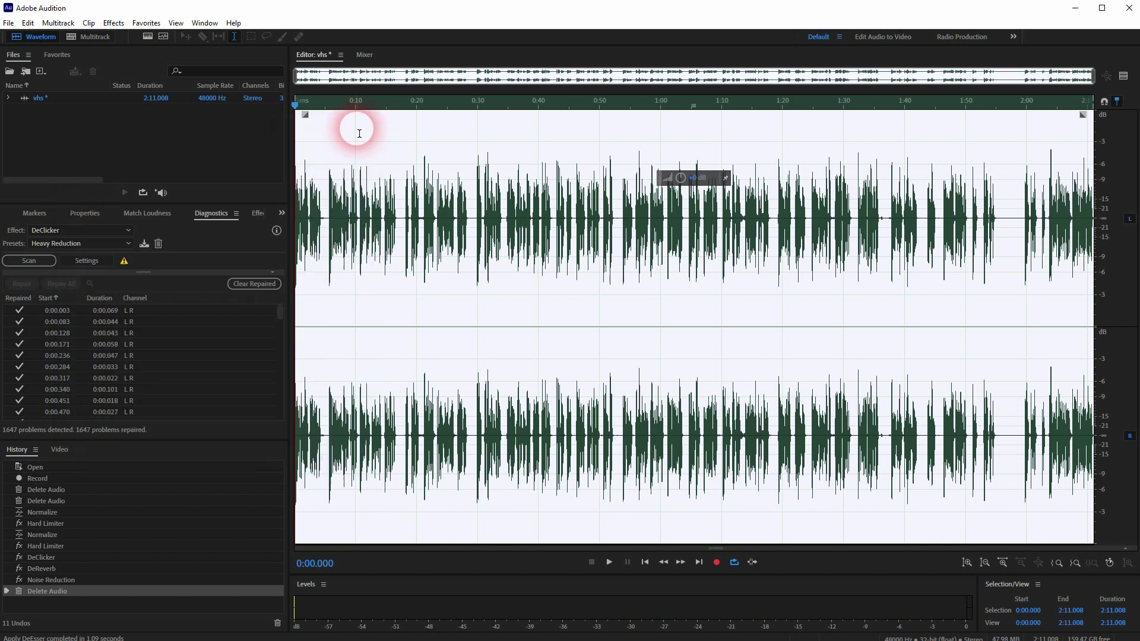
Step: Turn on the spectral frequency display and zoom in around 1:06.574
left_click(148, 41)
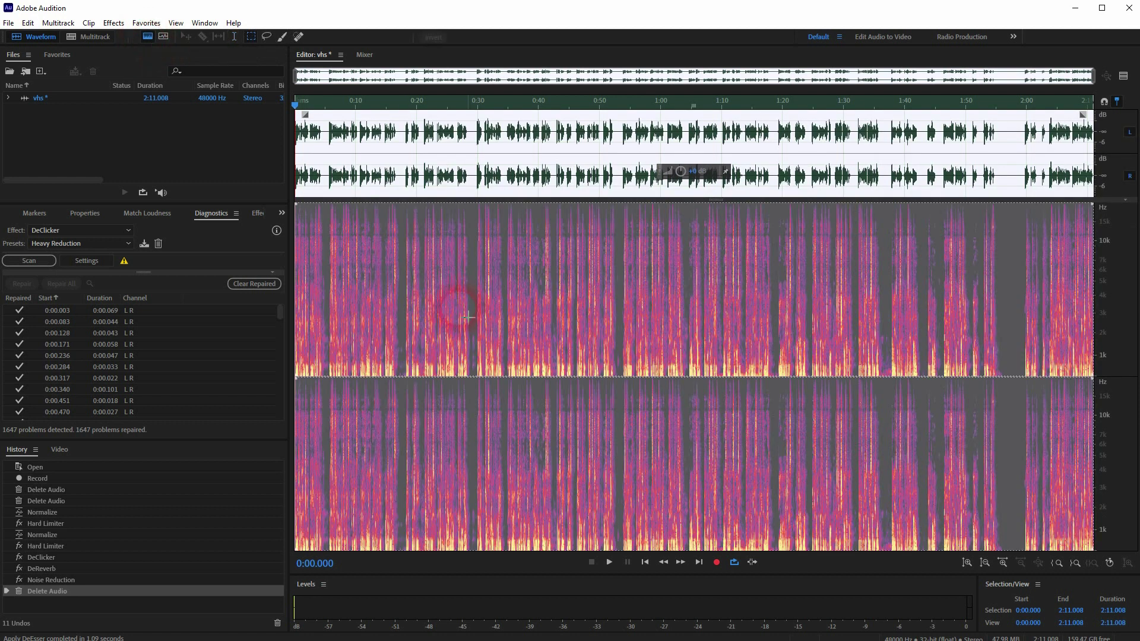
left_click(703, 315)
scroll(736, 328, "up", 5)
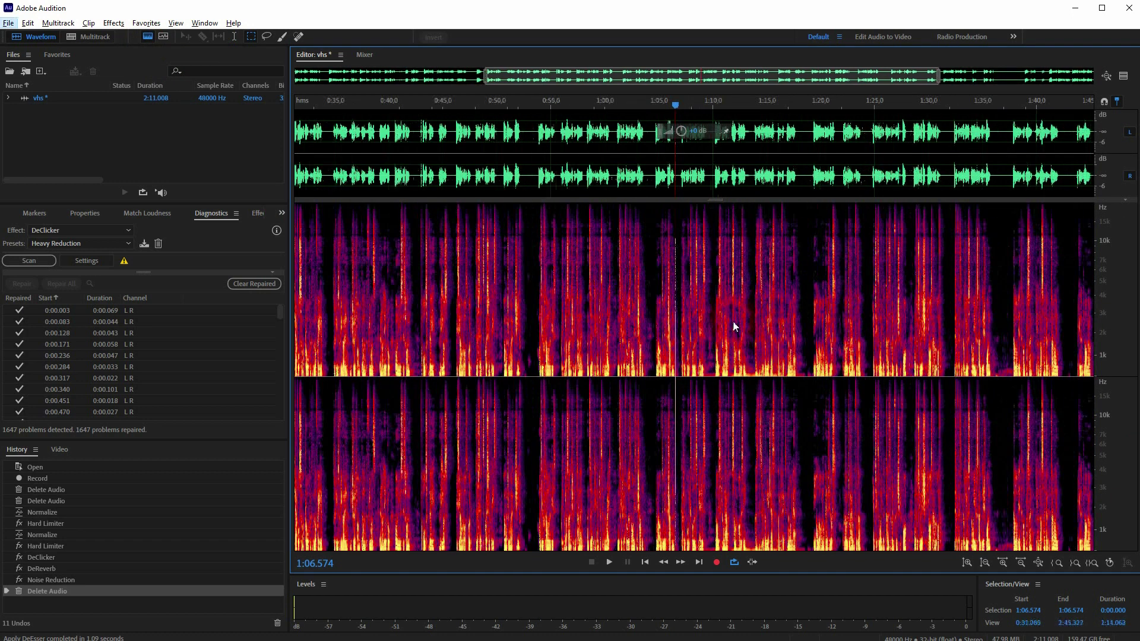
scroll(736, 330, "up", 3)
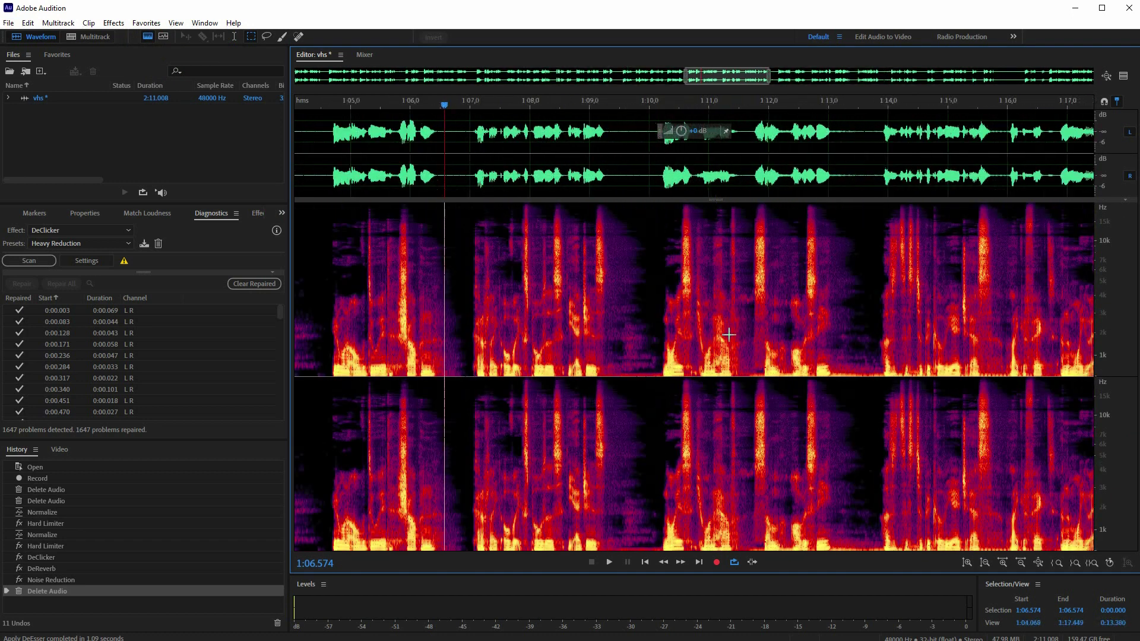
scroll(728, 334, "up", 1)
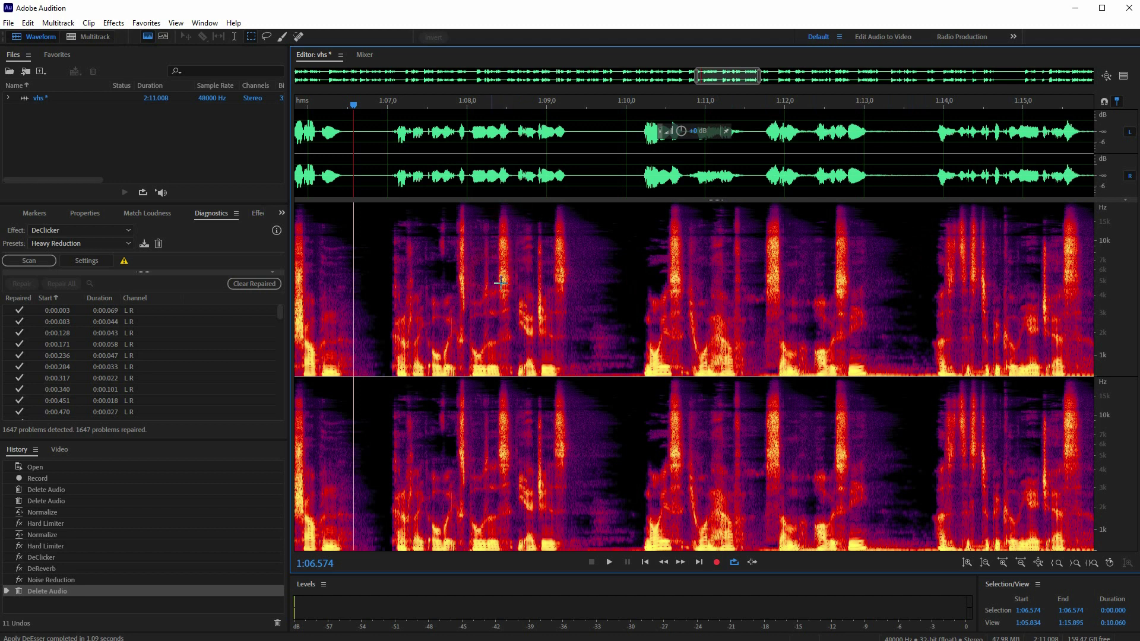
Step: Play and scrub the audio to locate the sibilant near 1:08.5
left_click(358, 104)
key("space")
left_click_drag(359, 104, 381, 104)
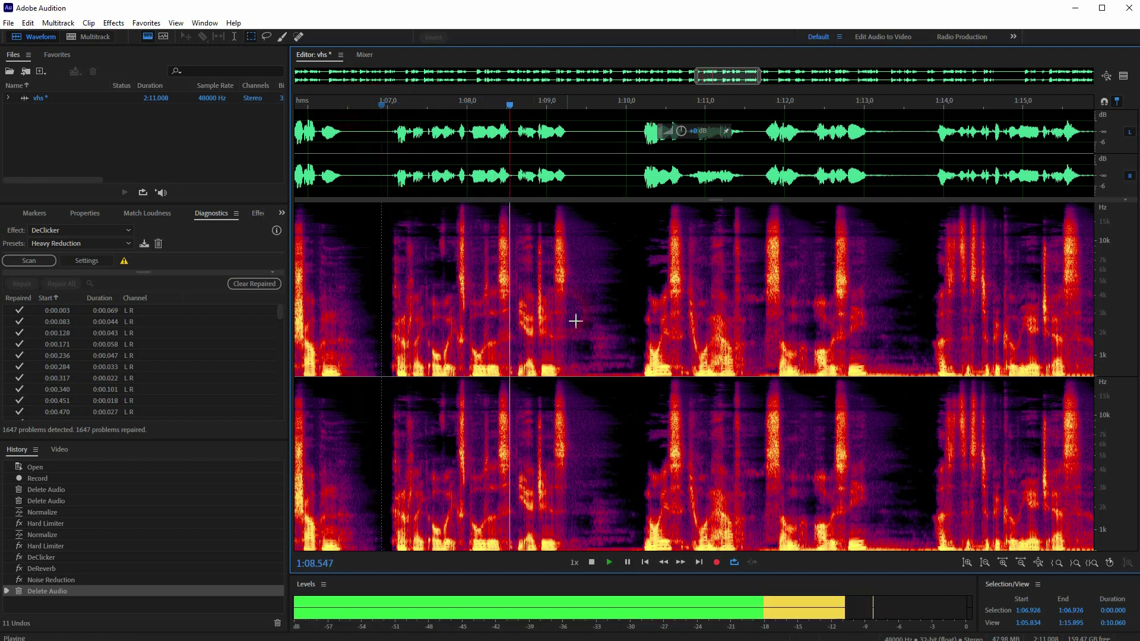
left_click(518, 100)
left_click_drag(513, 104, 501, 124)
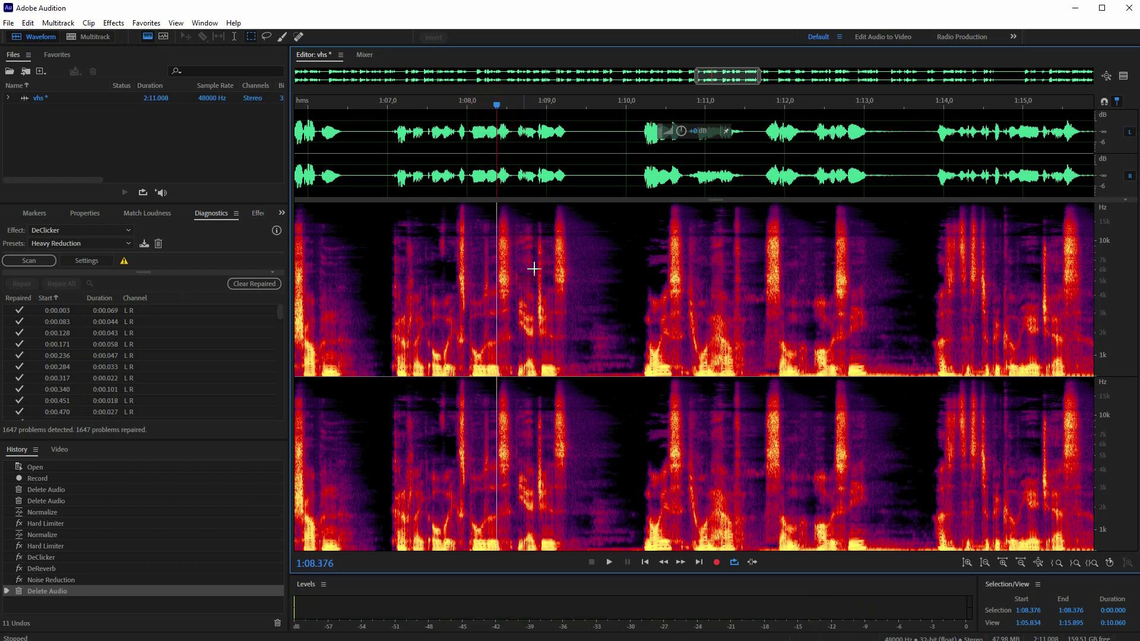
Step: Box-select the high-frequency sibilant burst in the spectrogram, starting at 1:08.394
left_click_drag(500, 239, 515, 302)
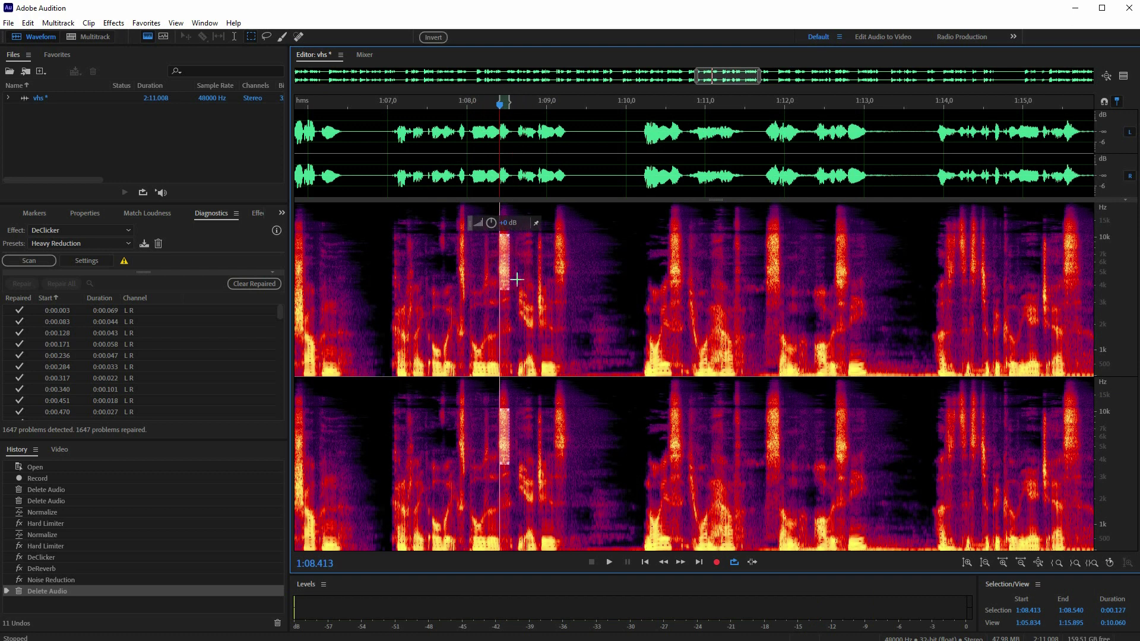
scroll(513, 277, "up", 3)
scroll(505, 282, "up", 2)
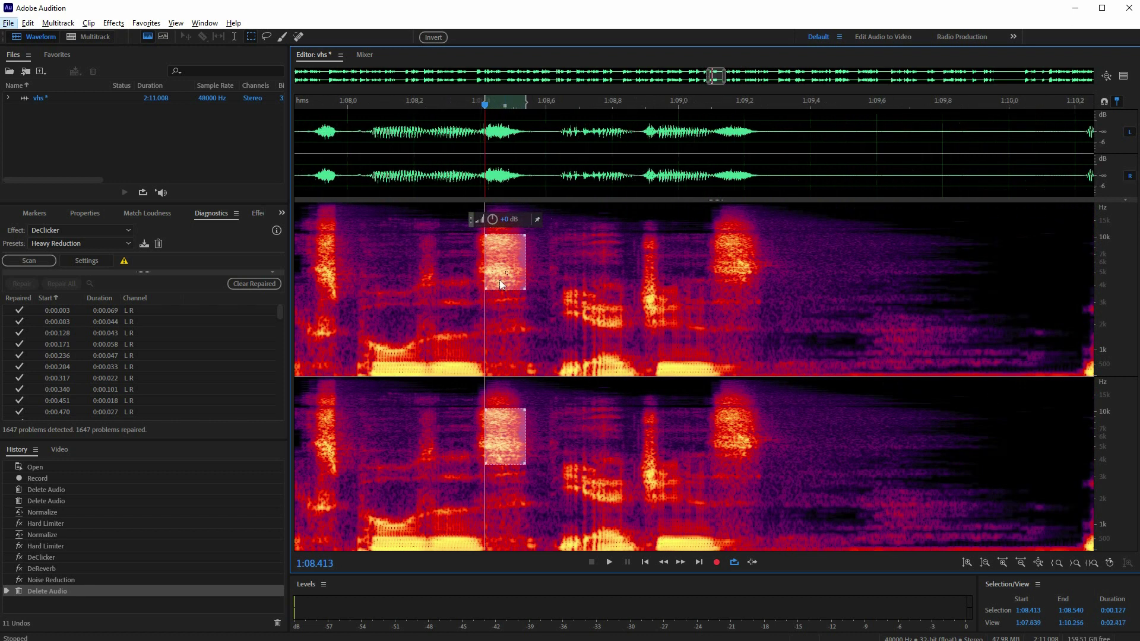
left_click_drag(485, 290, 479, 290)
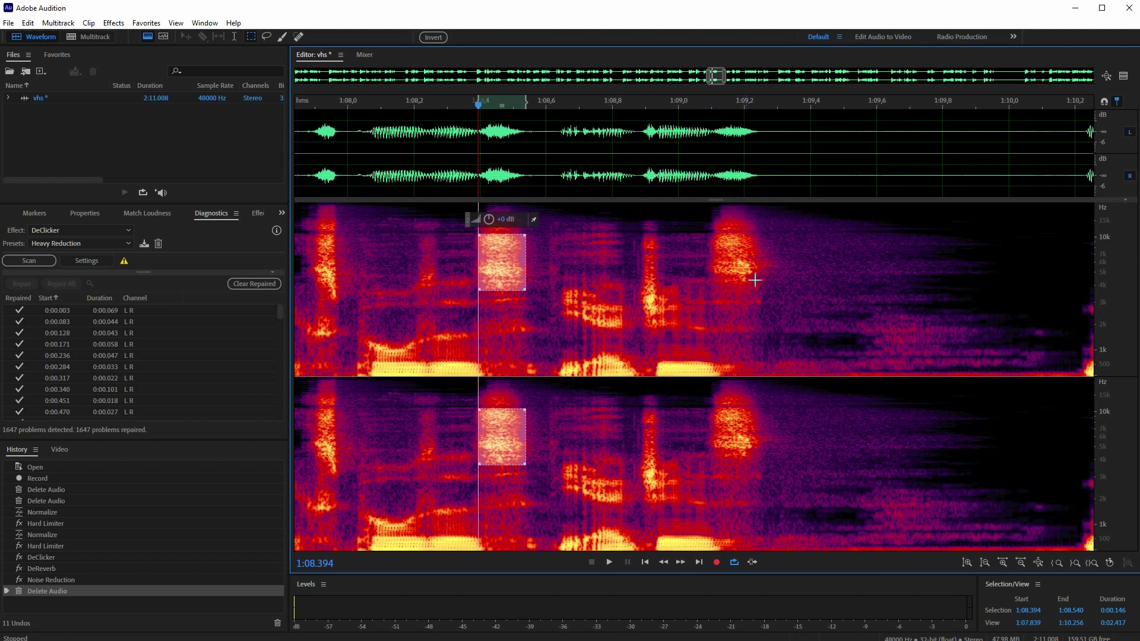
Step: Show the Frequency Analysis panel from the Window menu and clear its Hold 1 trace
left_click(204, 23)
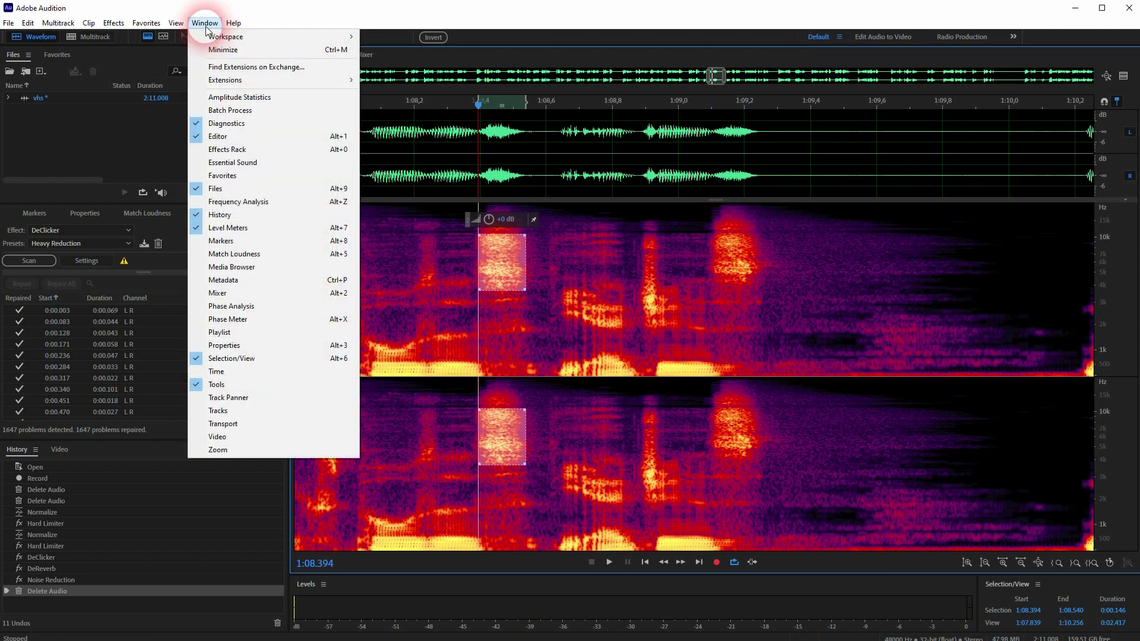
left_click(278, 200)
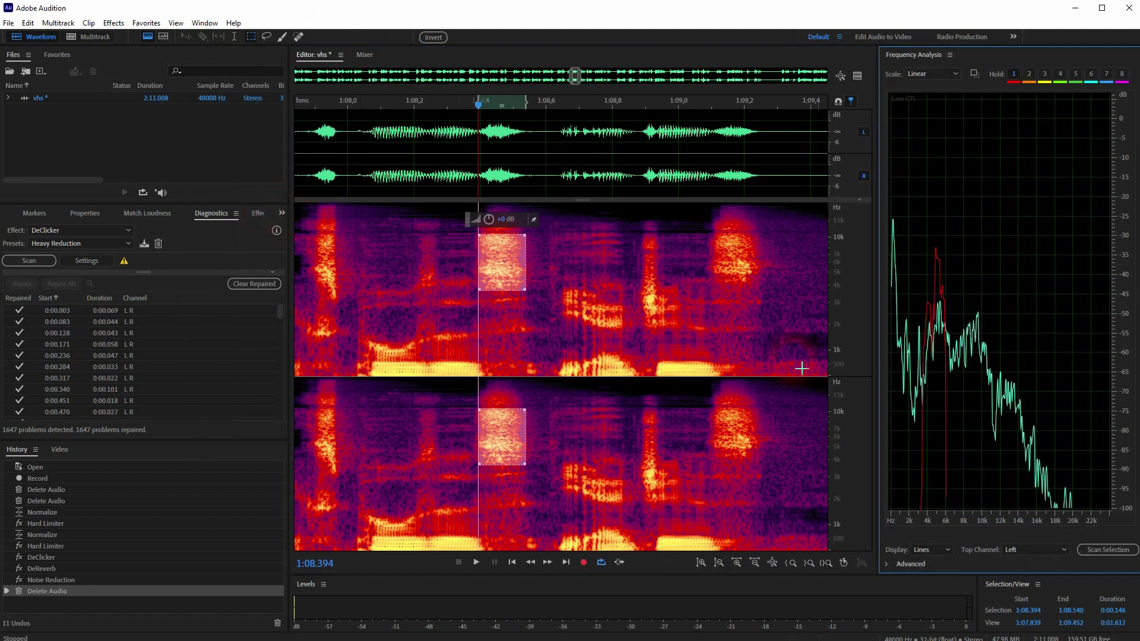
left_click(1013, 73)
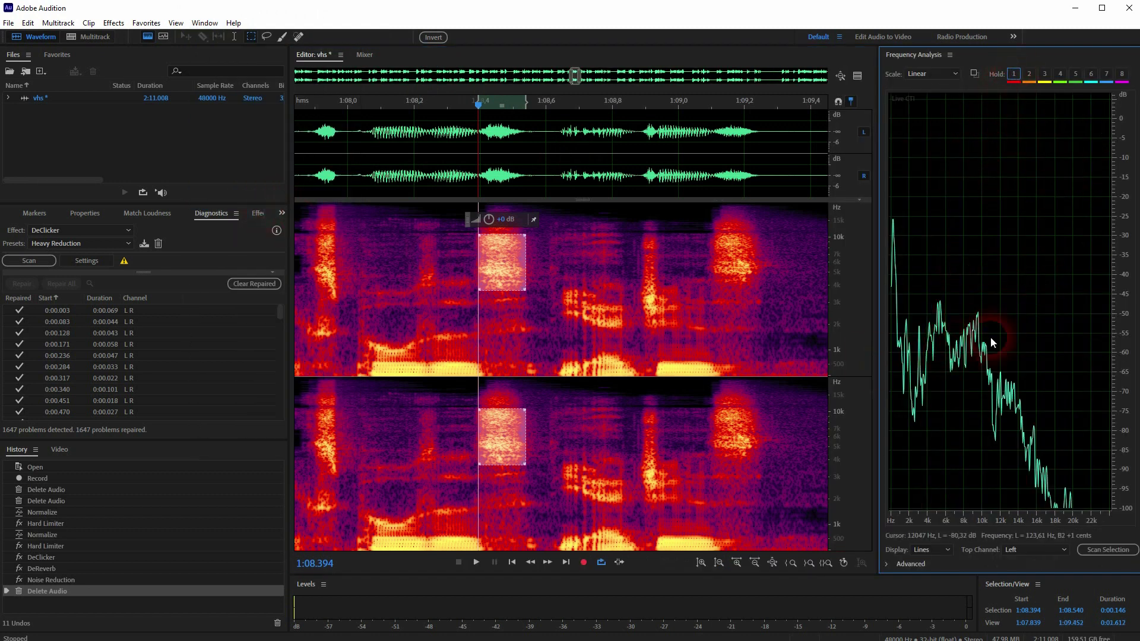
left_click(475, 567)
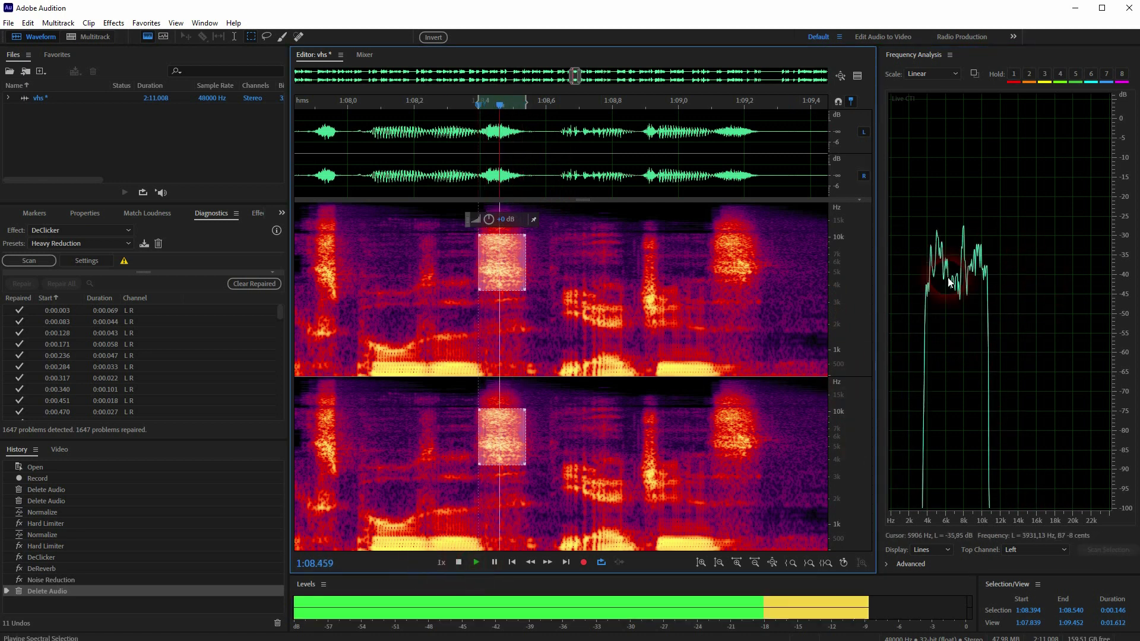
left_click(602, 564)
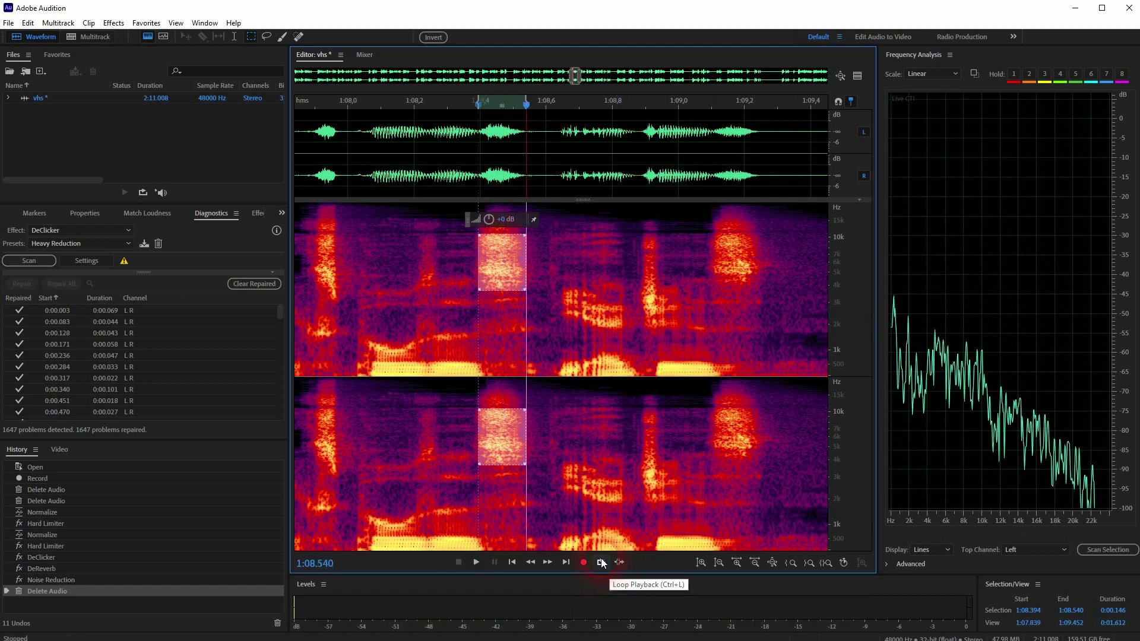
left_click(601, 562)
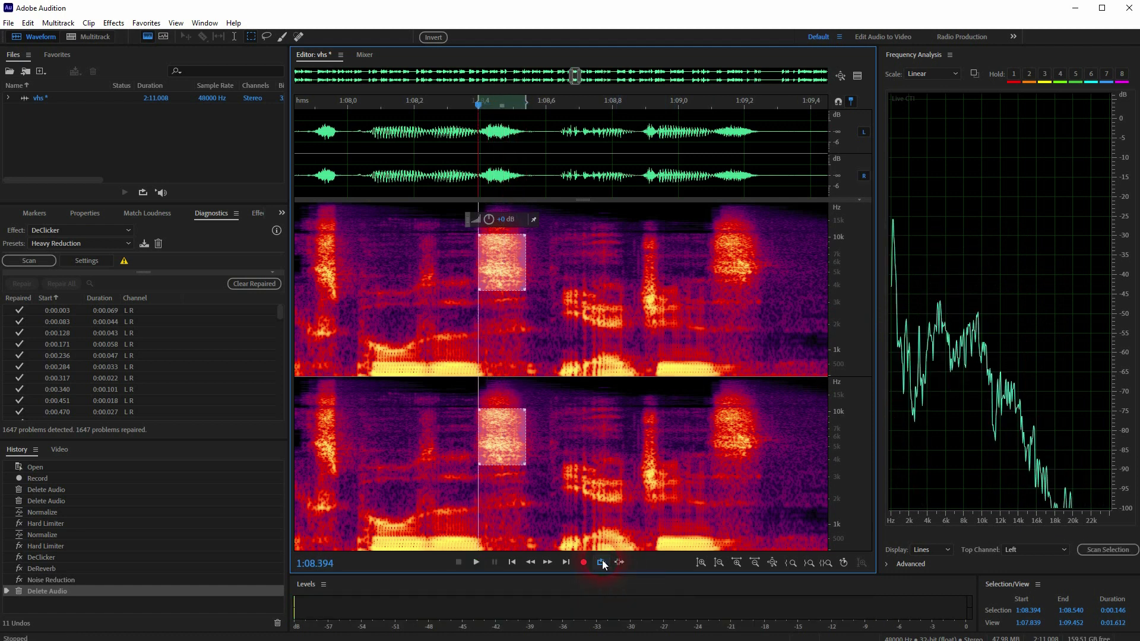
left_click(477, 563)
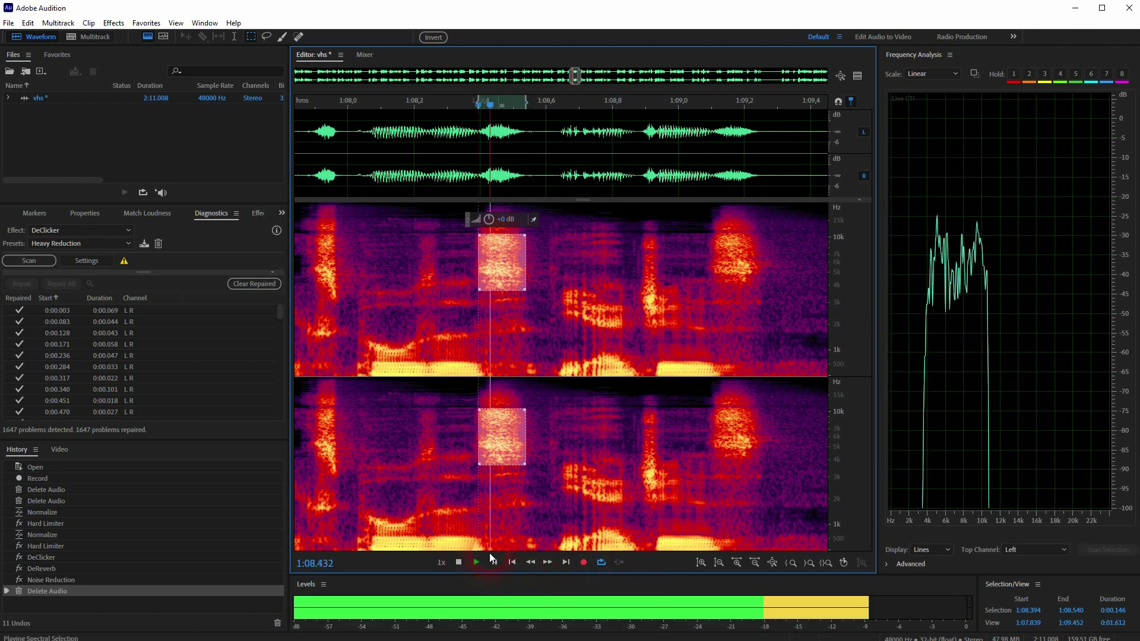
Step: Hold the sibilant spectrum as a red reference, stop playback, and scrub between 1:08.5 and 1:09.391
left_click(1016, 73)
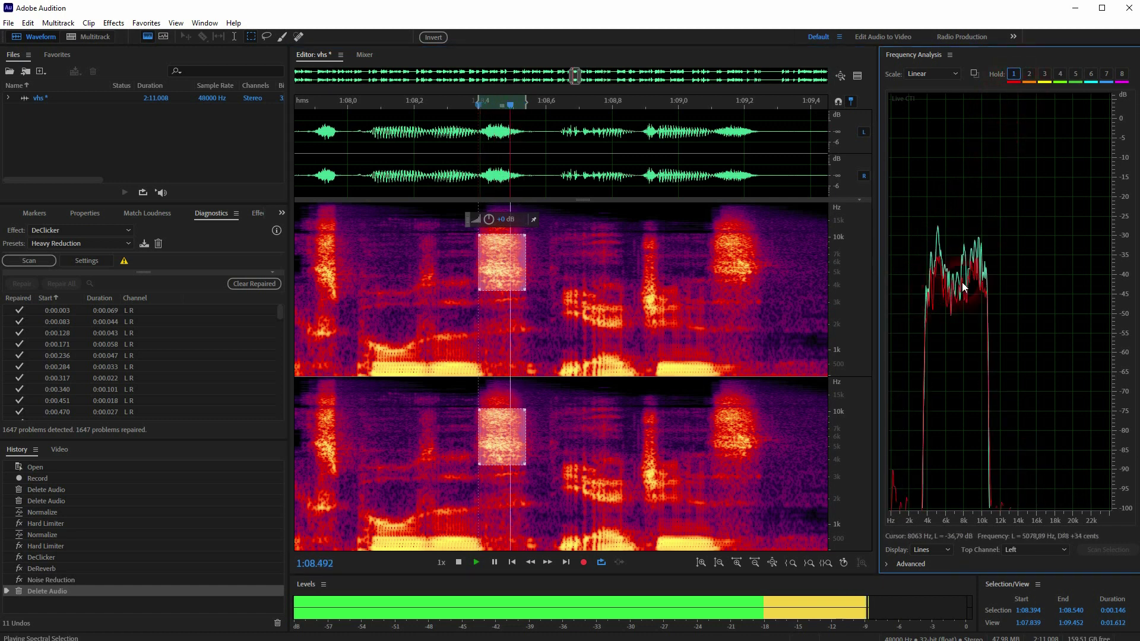
left_click(459, 563)
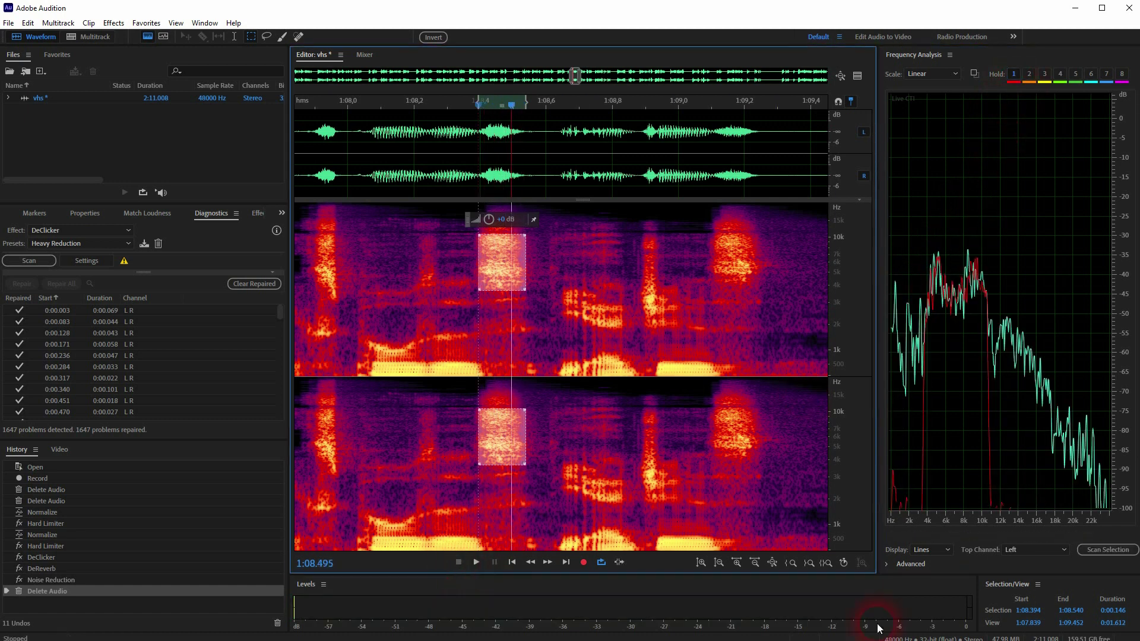
left_click_drag(515, 118, 816, 121)
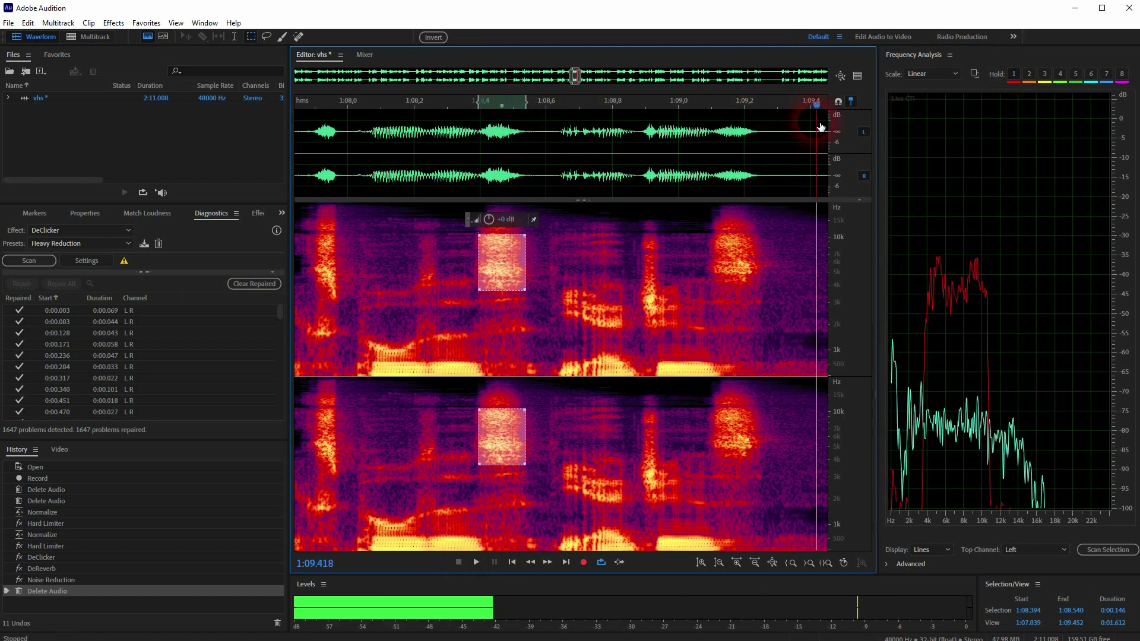
left_click(936, 256)
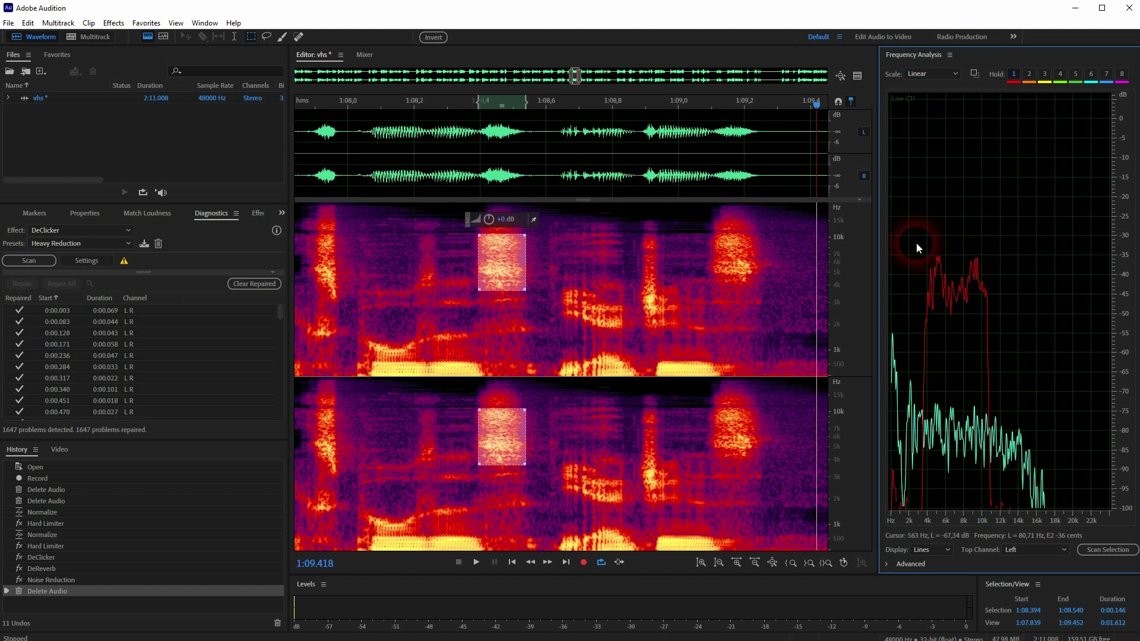
left_click_drag(830, 121, 523, 176)
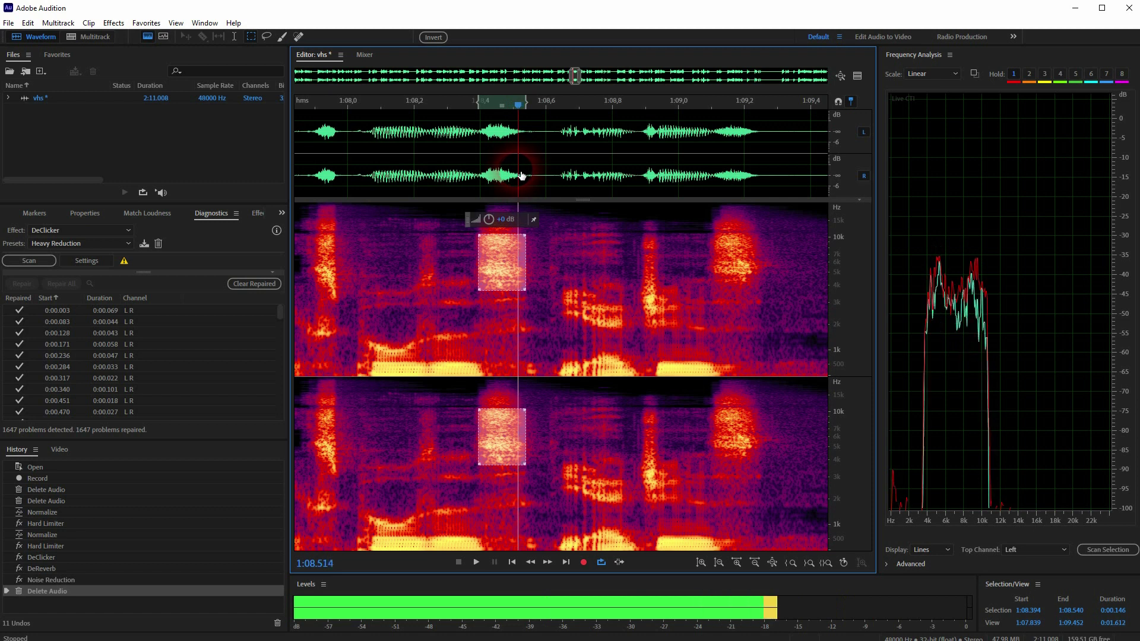
key("space")
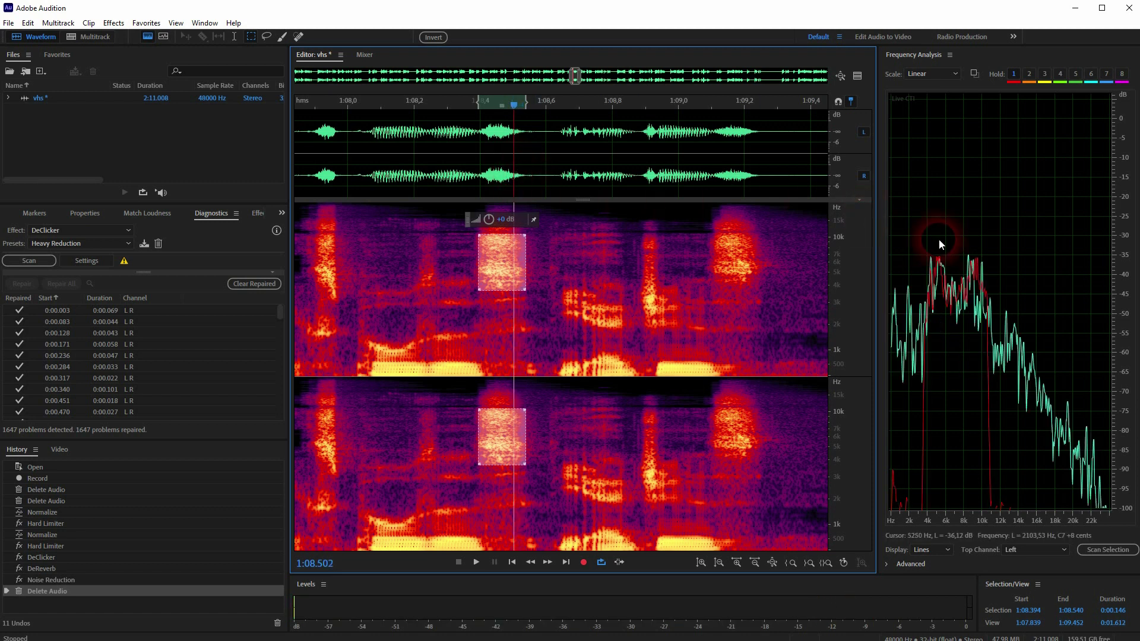
left_click_drag(514, 105, 483, 109)
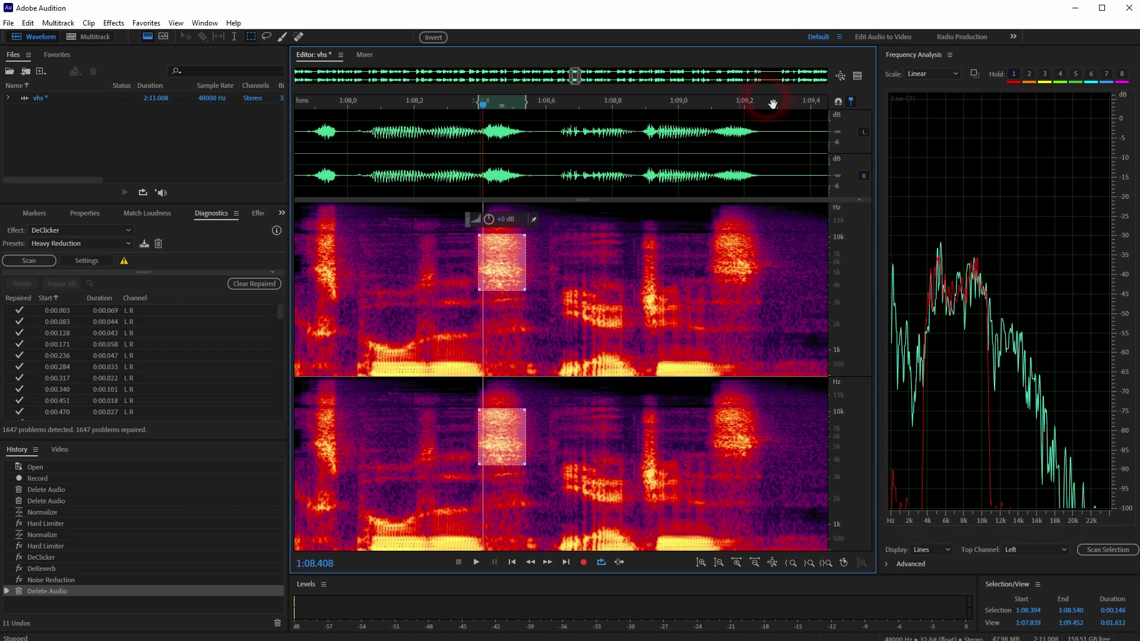
Step: Place the playhead at 1:09.357 and open the DeEsser effect
left_click(778, 135)
left_click(795, 138)
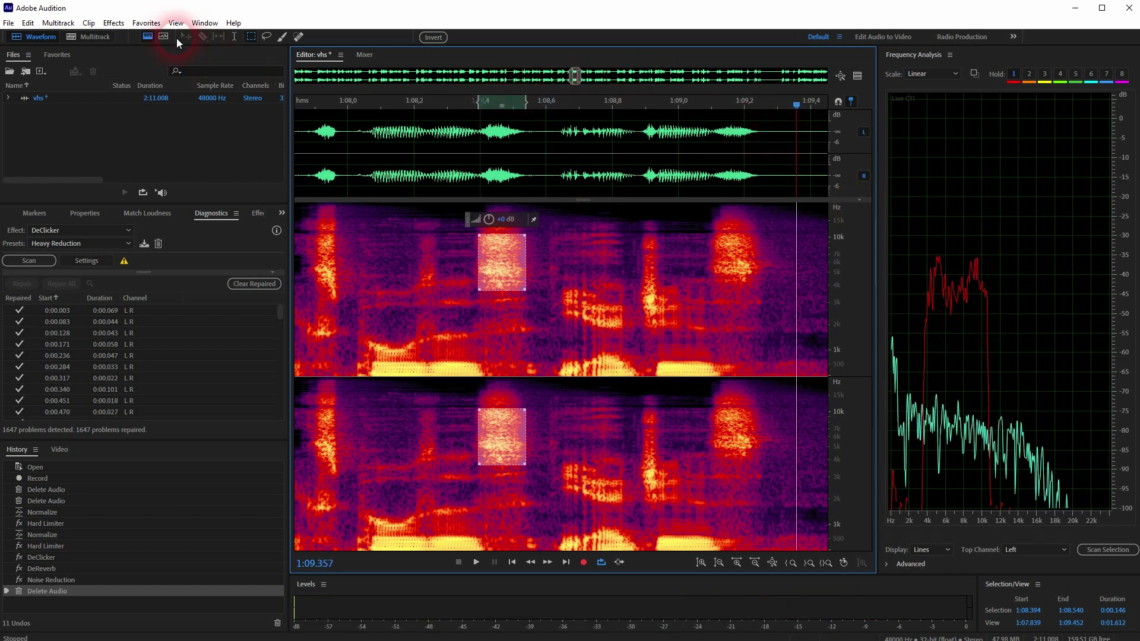
left_click(113, 23)
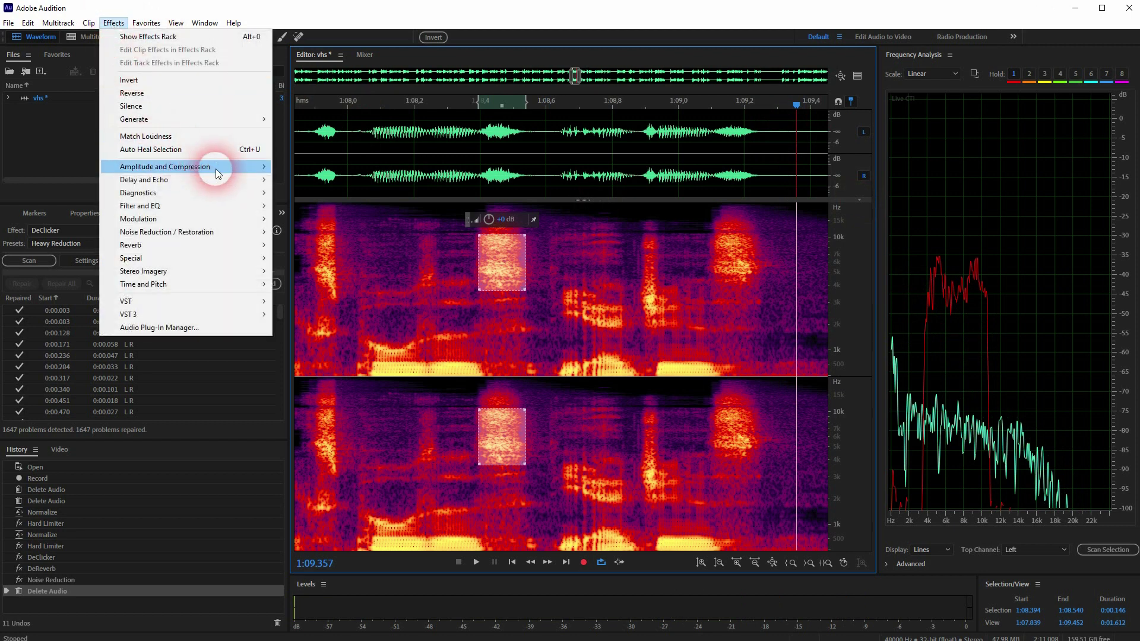
mouse_move(216, 169)
left_click(332, 195)
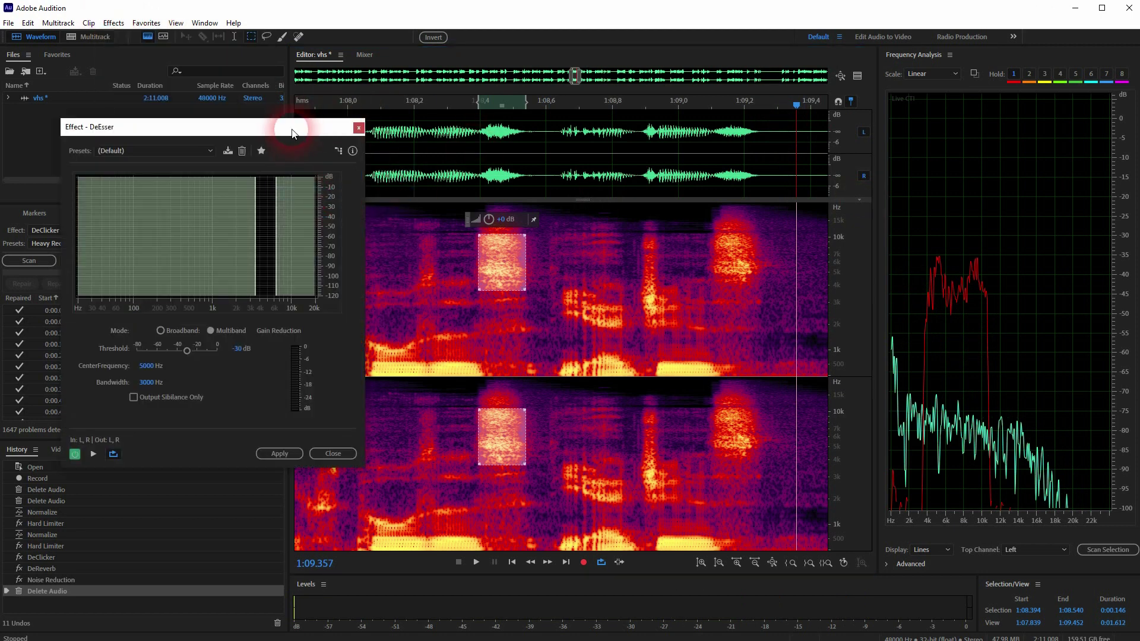
Step: Reposition the DeEsser dialog and set its CenterFrequency to 5000 Hz
left_click_drag(292, 132, 309, 112)
left_click(172, 343)
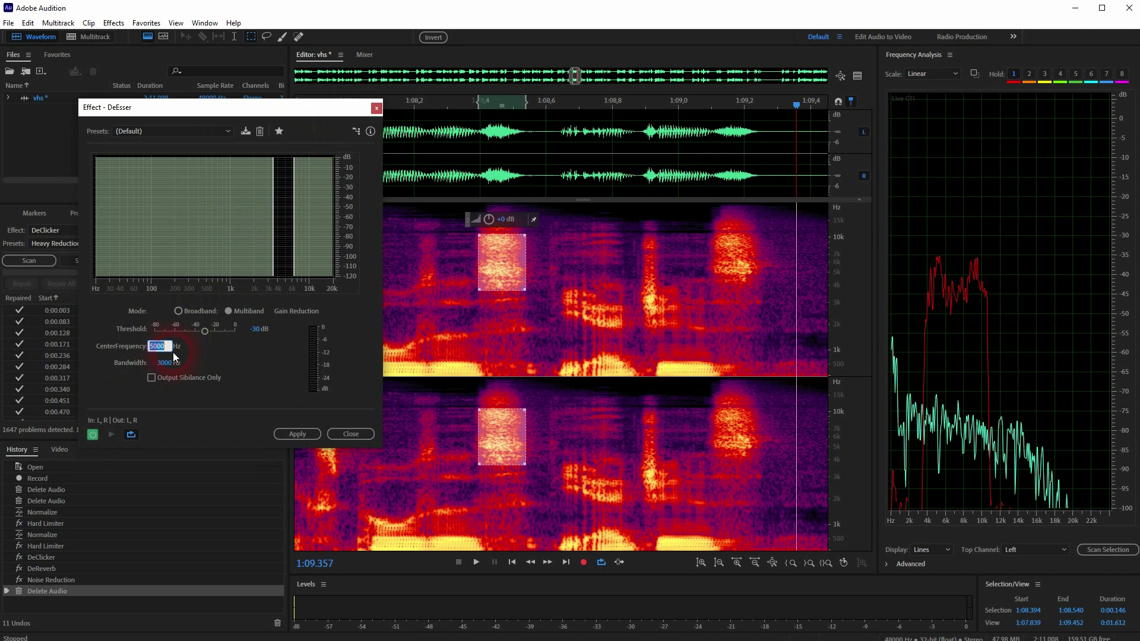
type("5000")
left_click(266, 344)
Step: Try DeEsser bandwidths of 200 Hz and 2000 Hz, then settle on 3000 Hz
left_click(160, 362)
type("200")
key("Return")
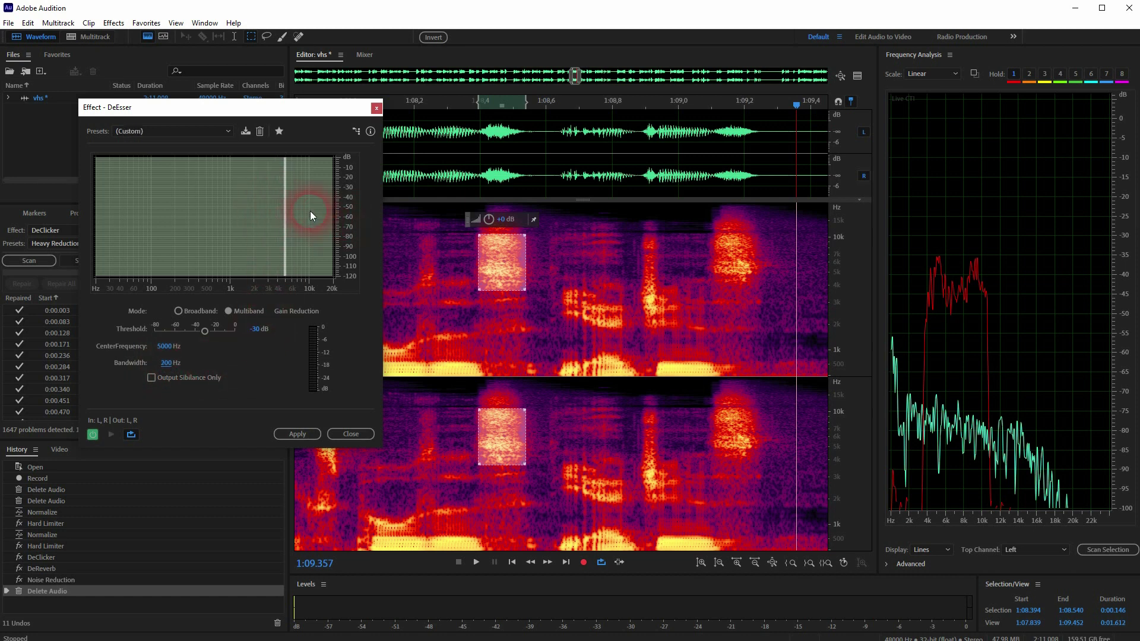
left_click(168, 362)
type("2000")
key("Return")
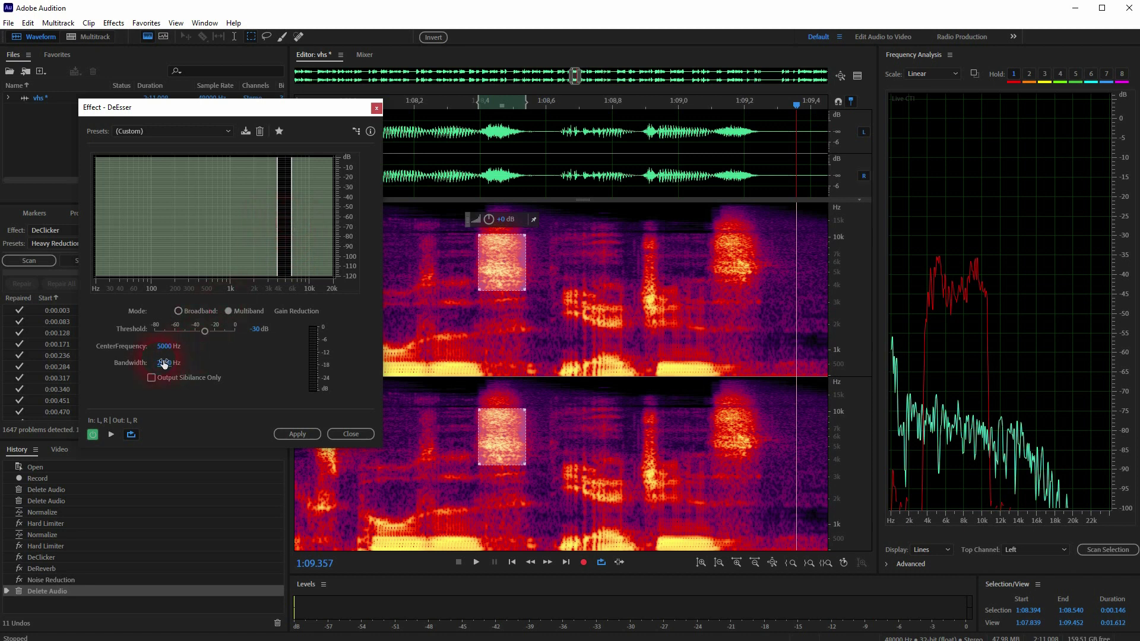
left_click(165, 363)
type("3000")
key("Return")
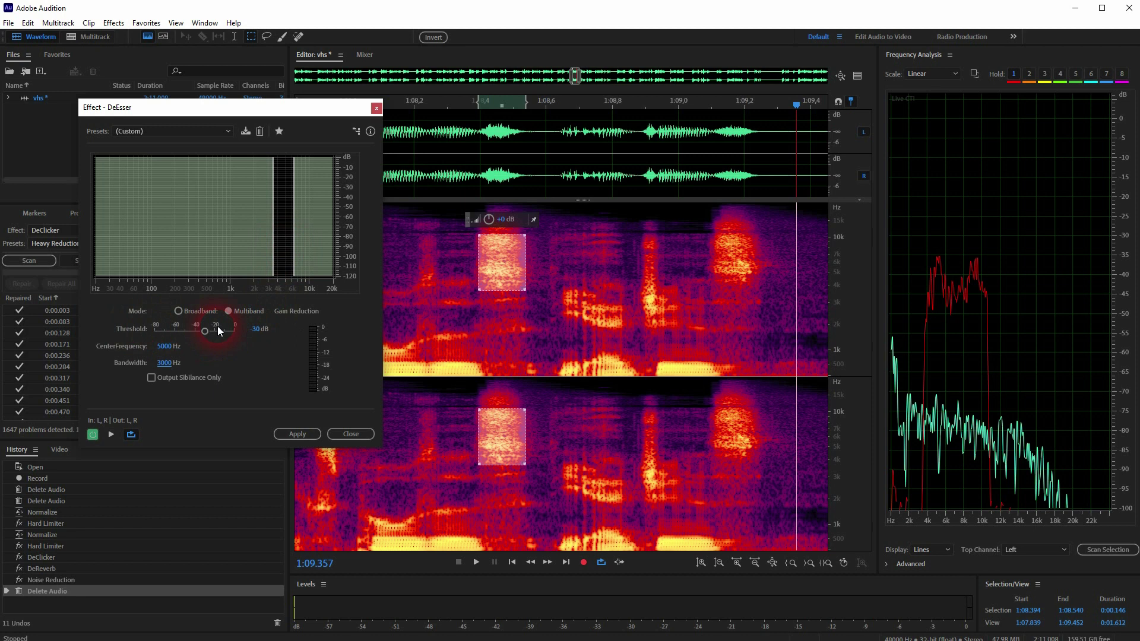
Step: Drag the DeEsser threshold down to about -65 dB, then back up to -31.8 dB
left_click_drag(205, 331, 169, 334)
left_click_drag(219, 332, 202, 334)
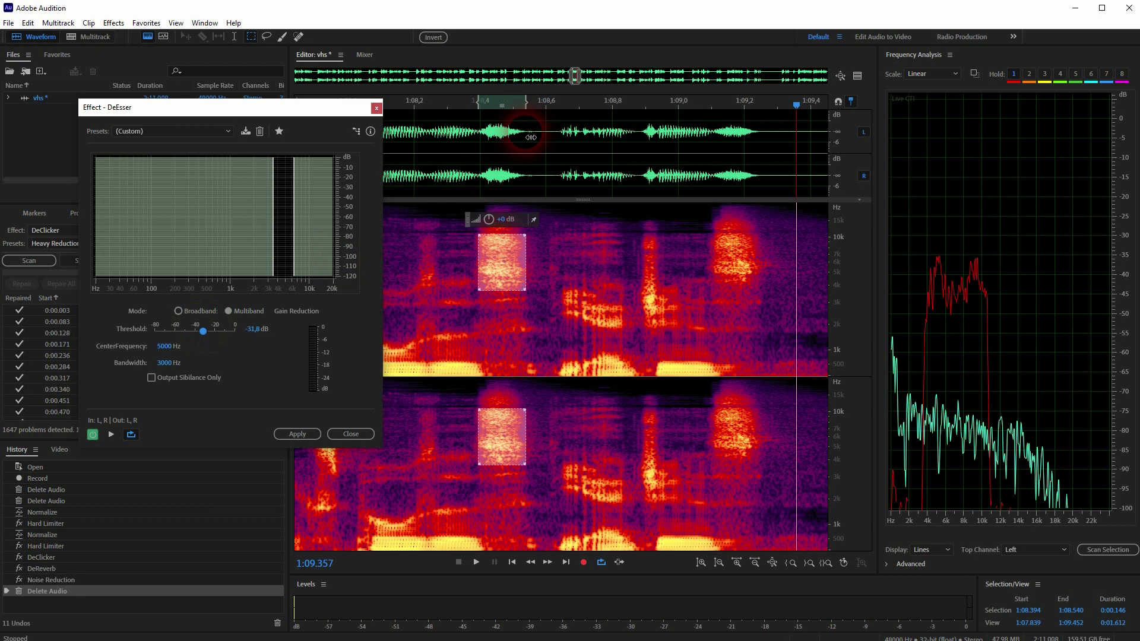
Step: Select the entire file, apply the DeEsser, then undo it to hear the untreated audio
left_click(589, 148)
triple_click(680, 173)
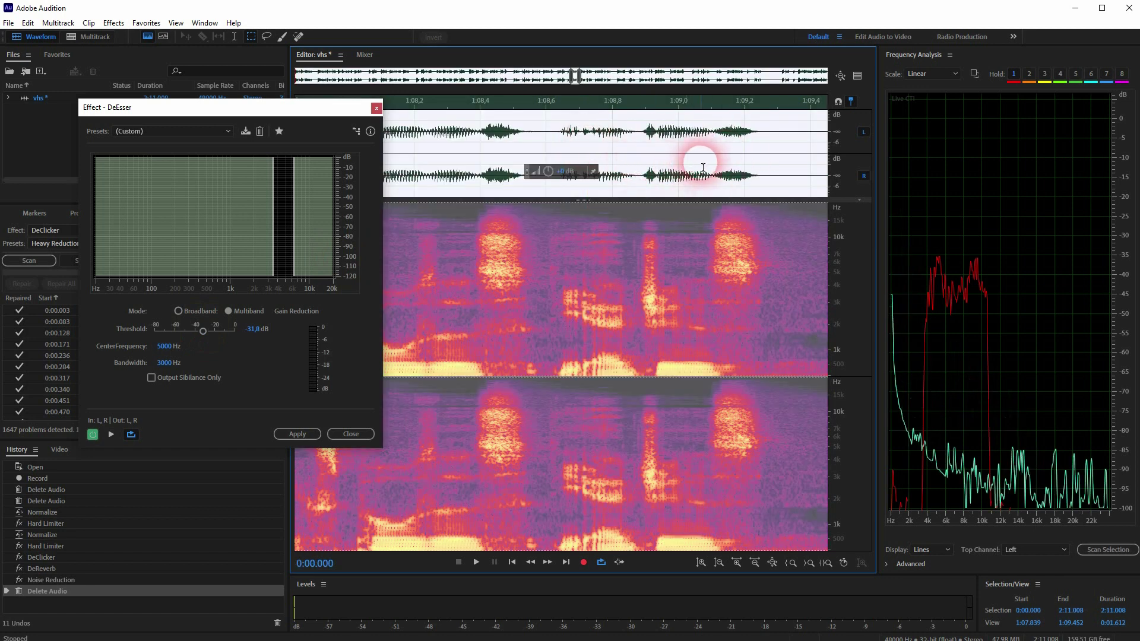
left_click(291, 433)
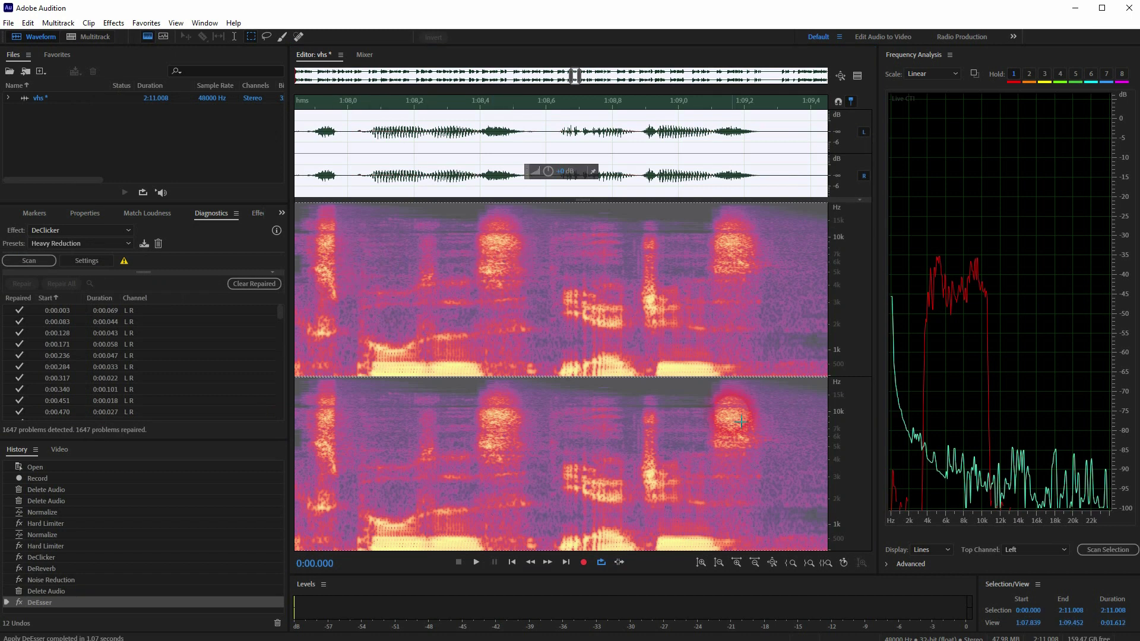
key("ctrl+z")
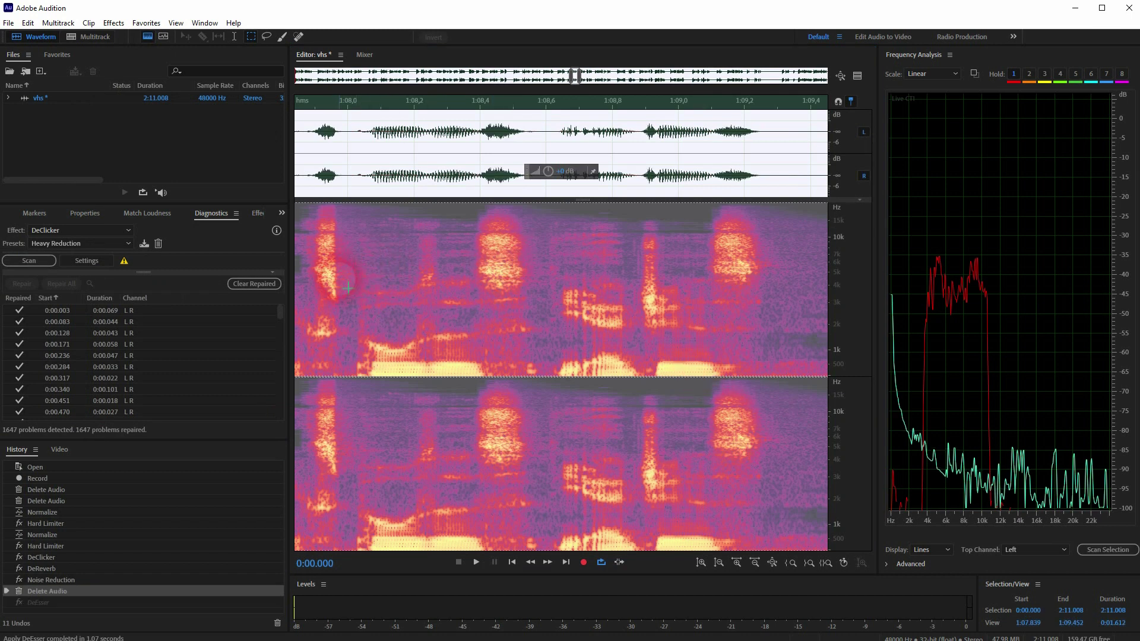
Step: Redo the DeEsser from the Edit menu, undo and redo once more to compare, keeping it applied
left_click(28, 23)
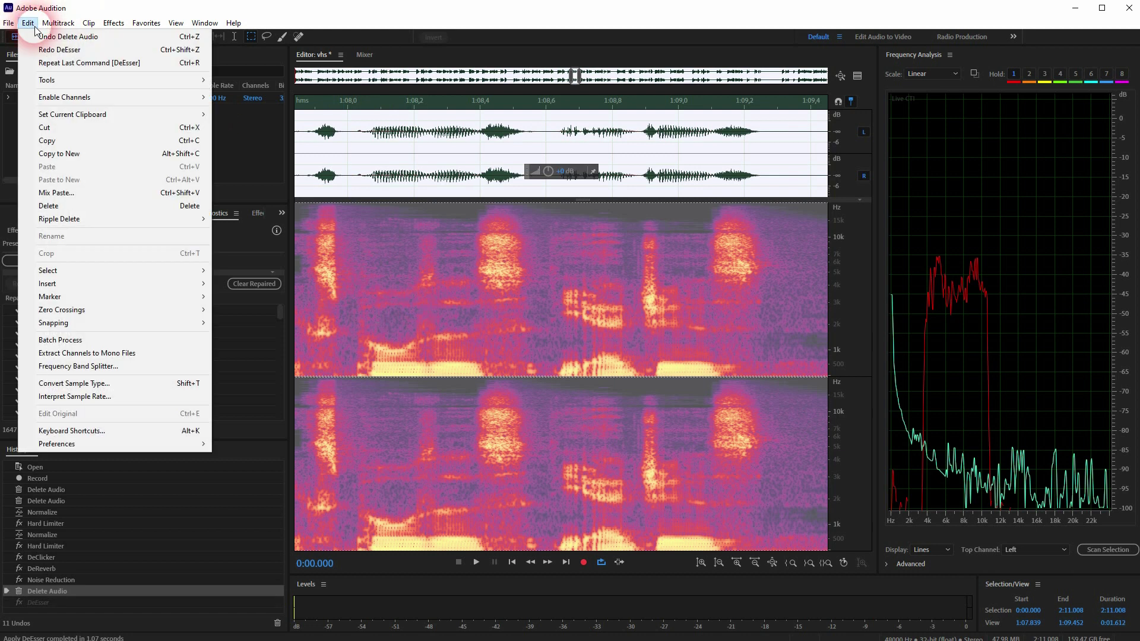
left_click(151, 51)
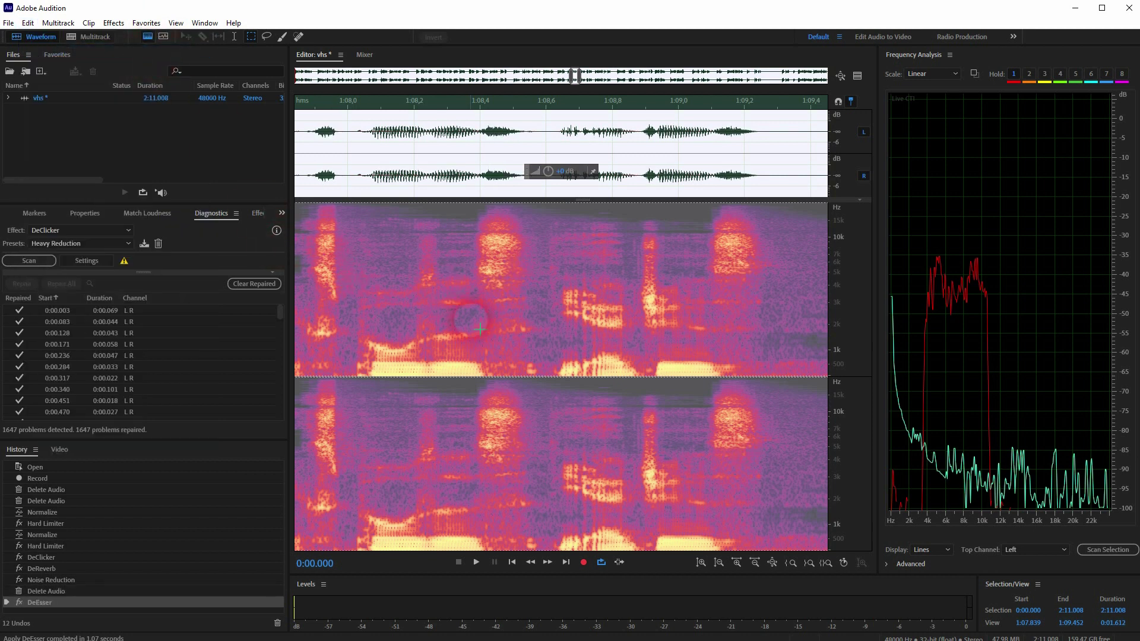
key("ctrl+z")
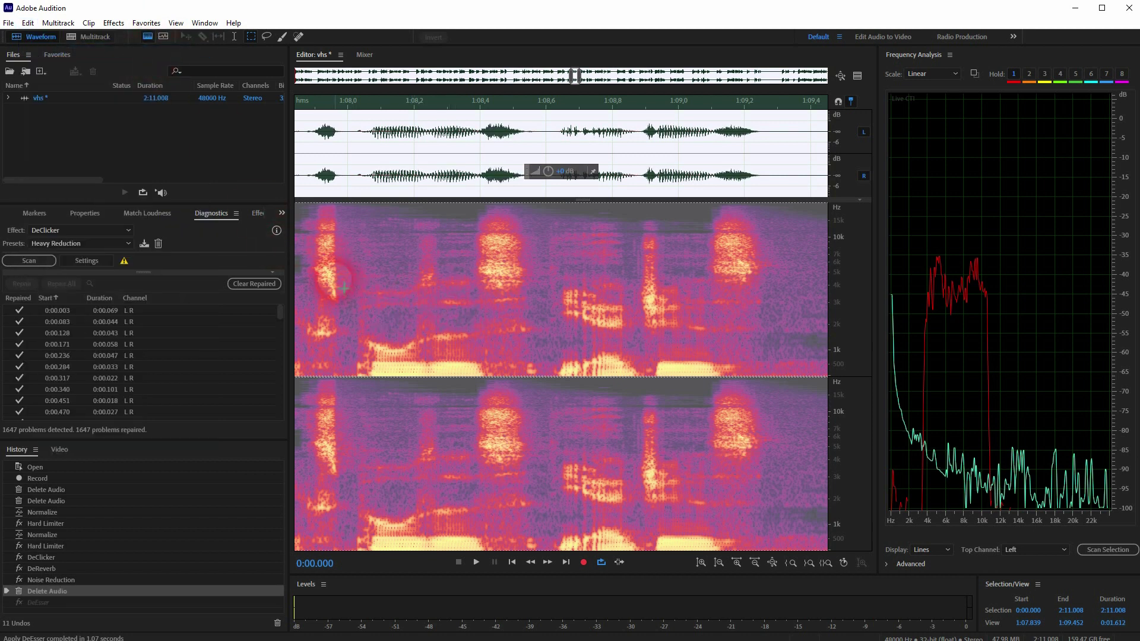
key("ctrl+shift+z")
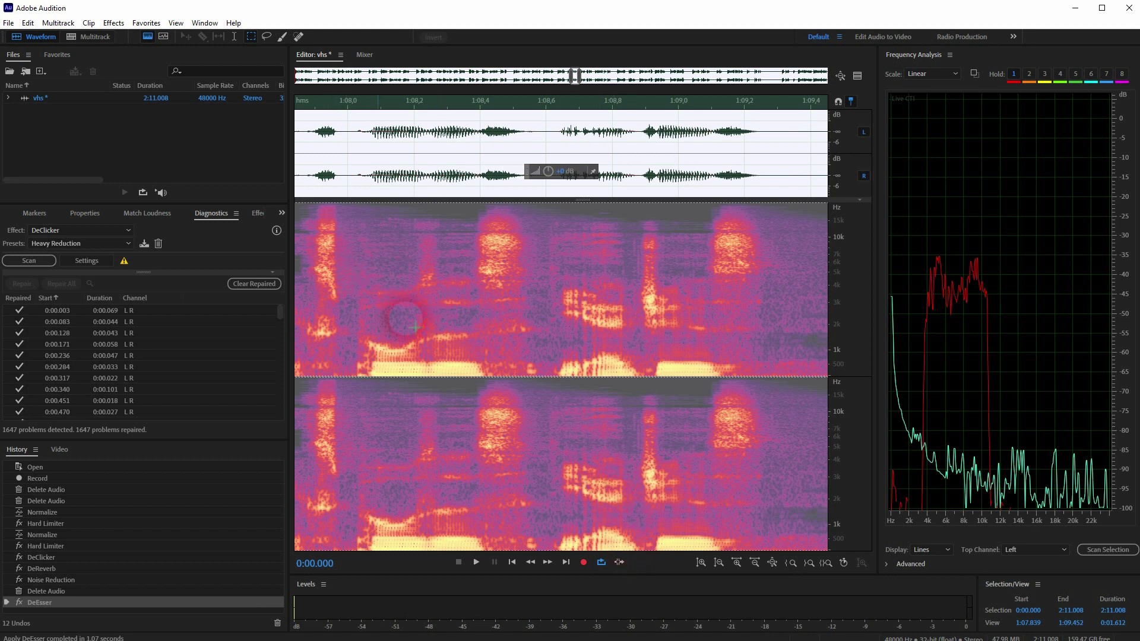
Step: Hide the spectral frequency display, close the Frequency Analysis panel, and return to the file's start
left_click(147, 36)
left_click(204, 22)
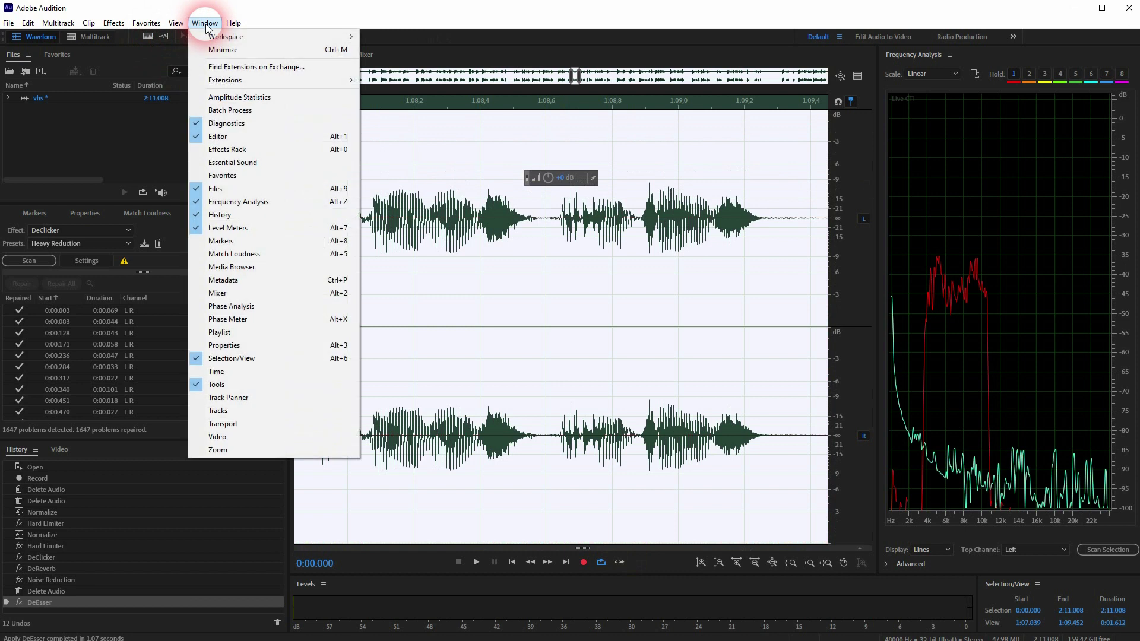
left_click(286, 201)
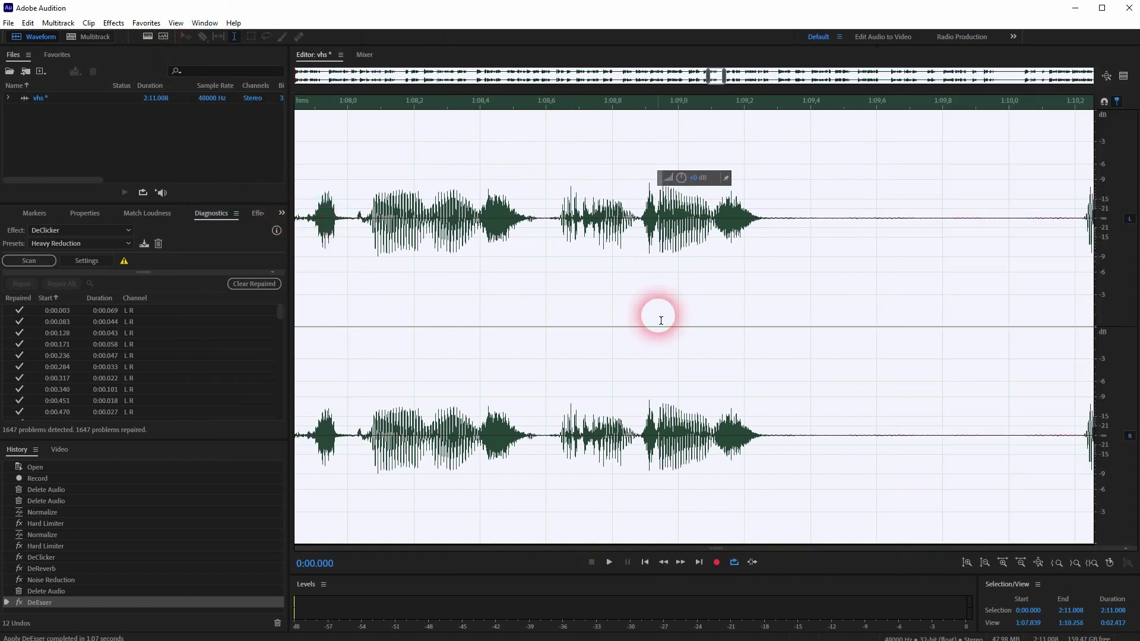
left_click(780, 345)
key("Home")
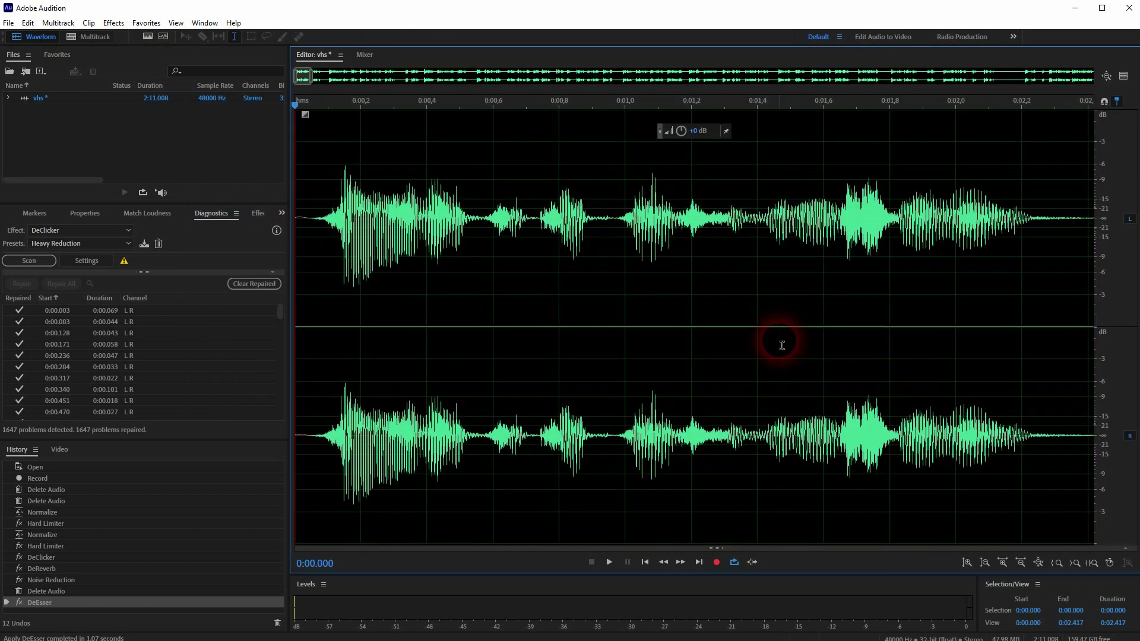